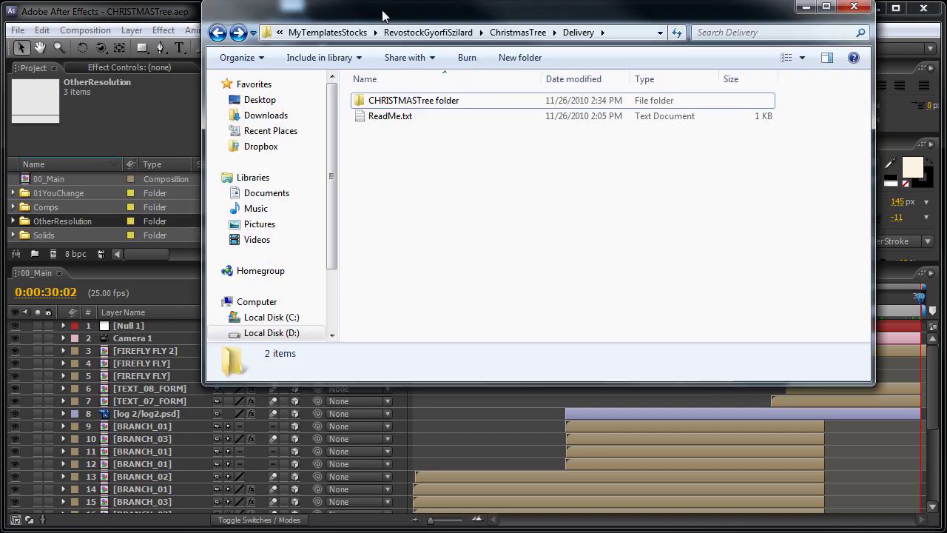
Open ReadMe.txt from the Delivery folder in Notepad
left_click_drag(347, 13, 266, 112)
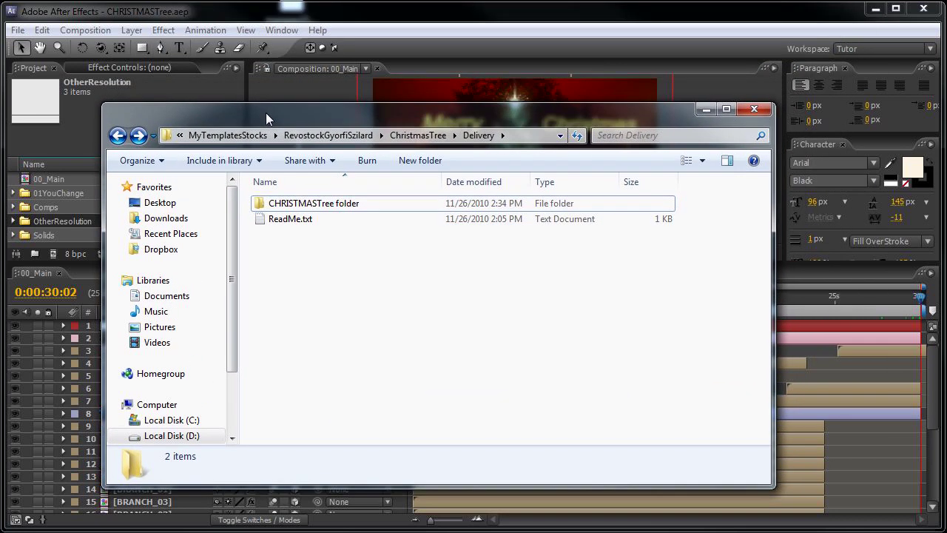
double_click(292, 220)
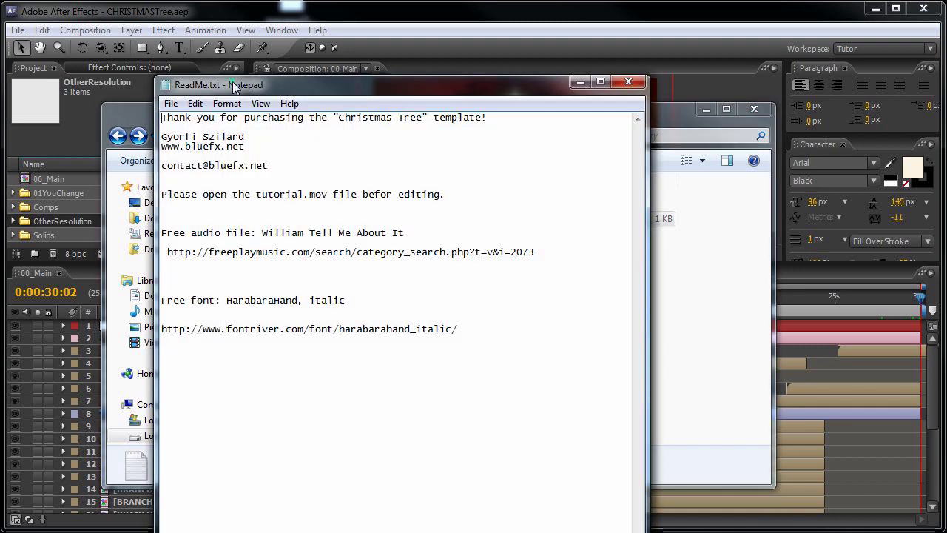
left_click_drag(235, 88, 285, 53)
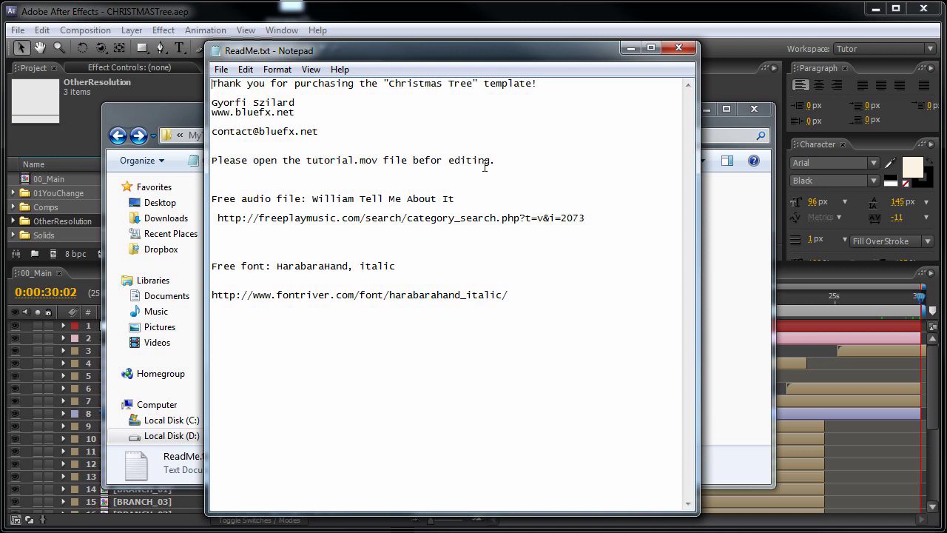
Copy the Freeplay Music link for the free audio track from the ReadMe
left_click(217, 140)
left_click_drag(211, 141, 211, 132)
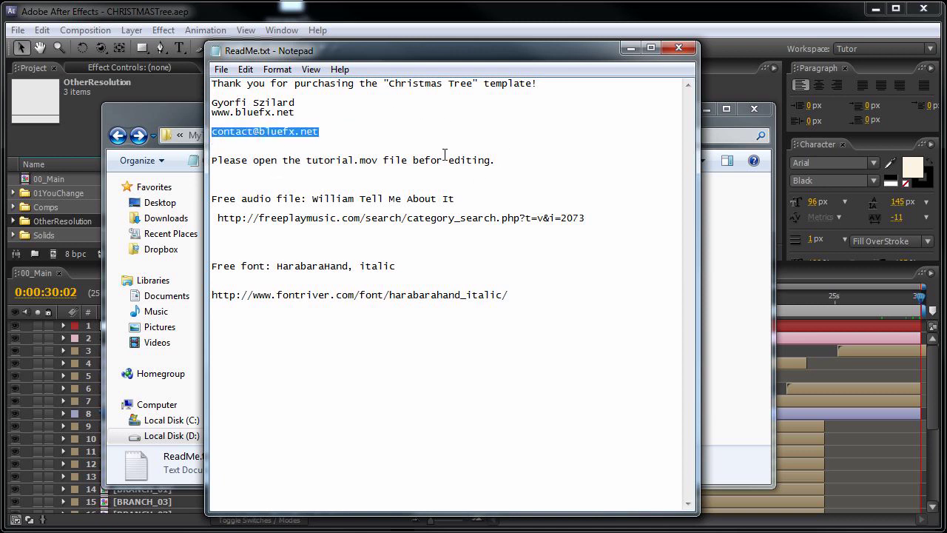
left_click(253, 208)
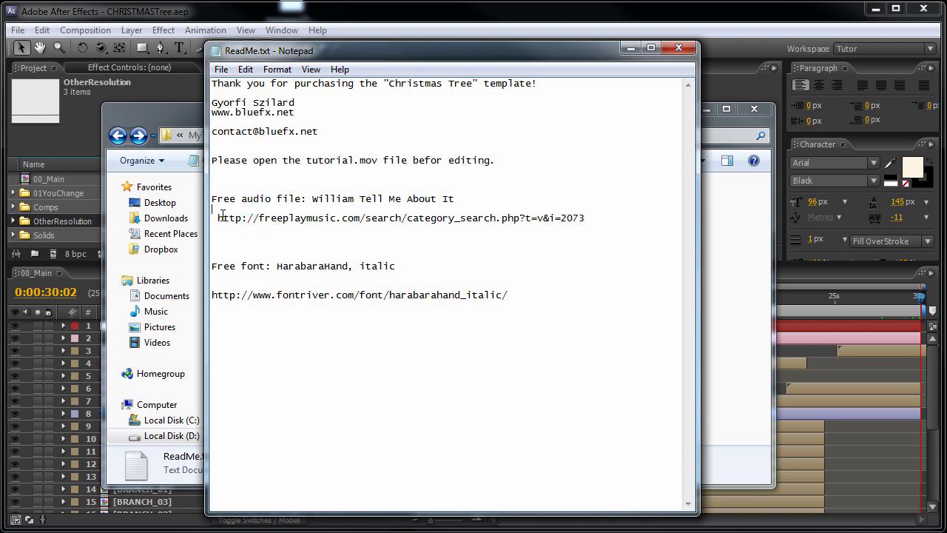
left_click_drag(218, 217, 599, 219)
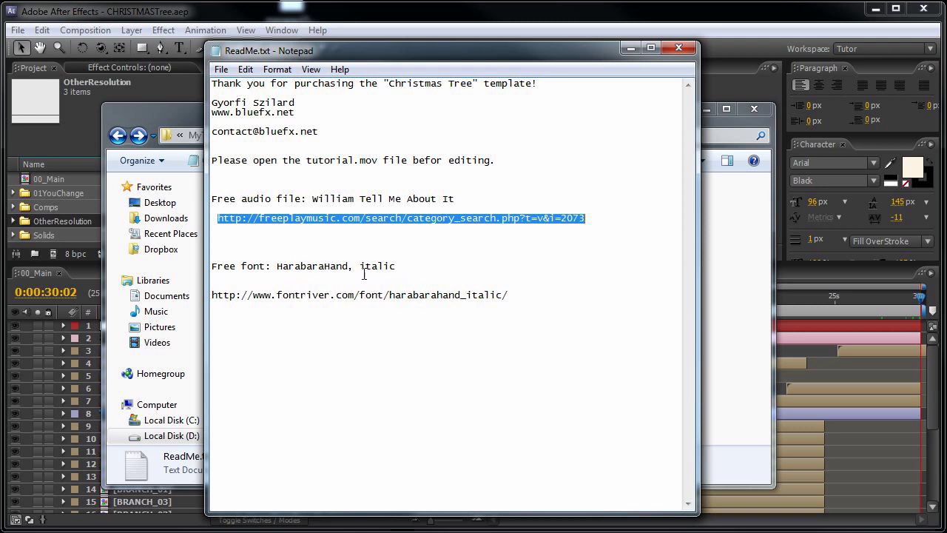
right_click(324, 222)
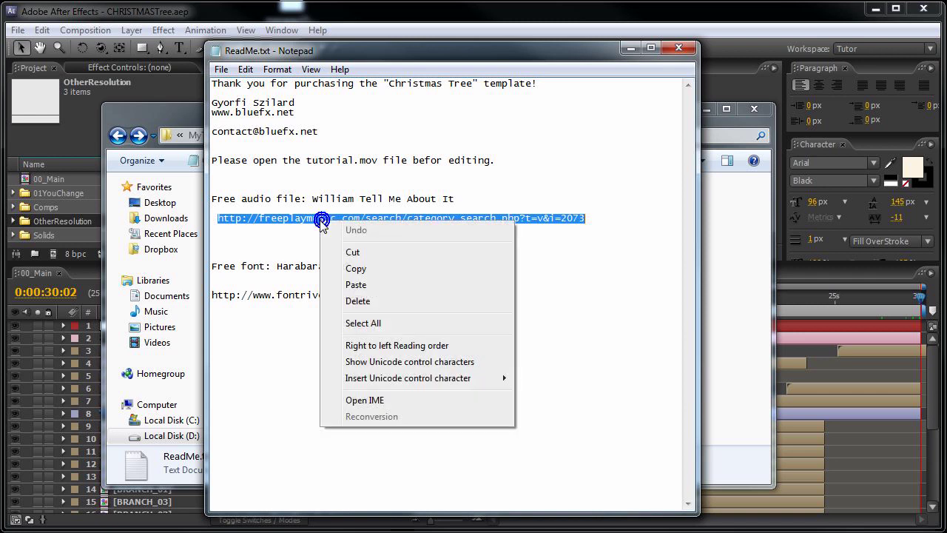
left_click(355, 269)
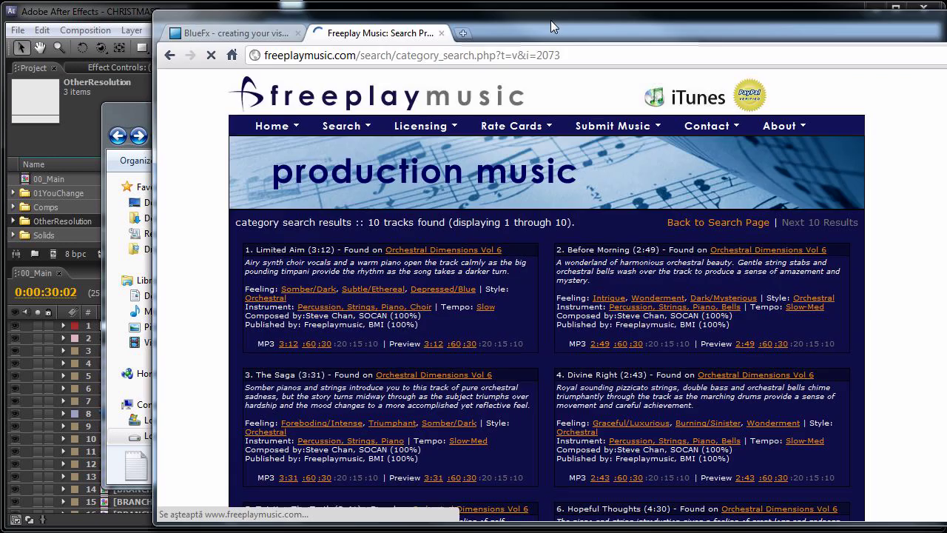
Download the 30-second MP3 of William Tell Me About It from Freeplay Music
left_click_drag(550, 20, 354, 242)
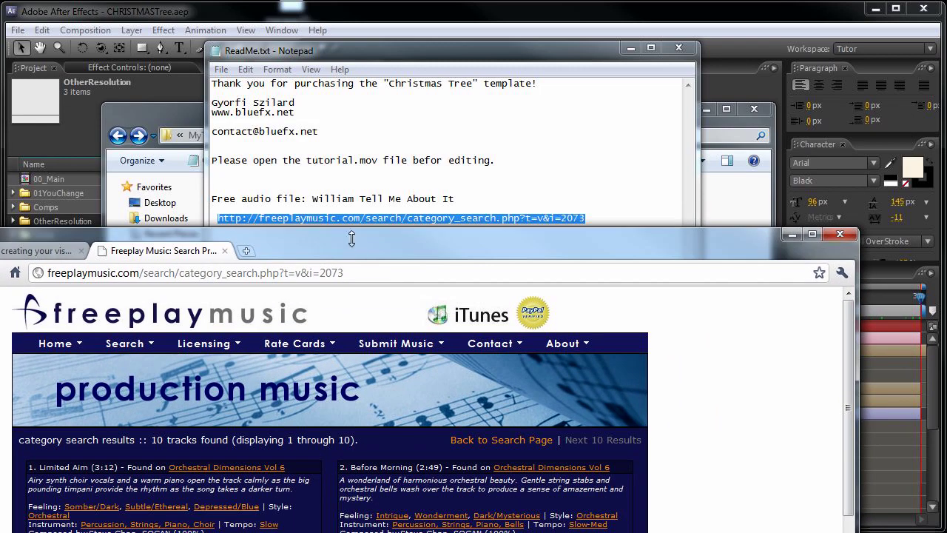
left_click_drag(449, 248, 416, 28)
left_click_drag(810, 210, 772, 434)
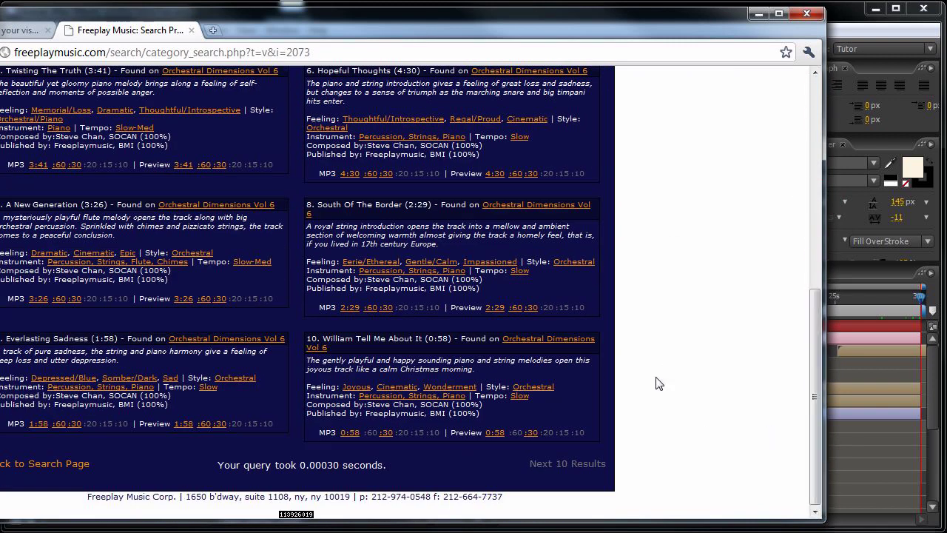
left_click(383, 435)
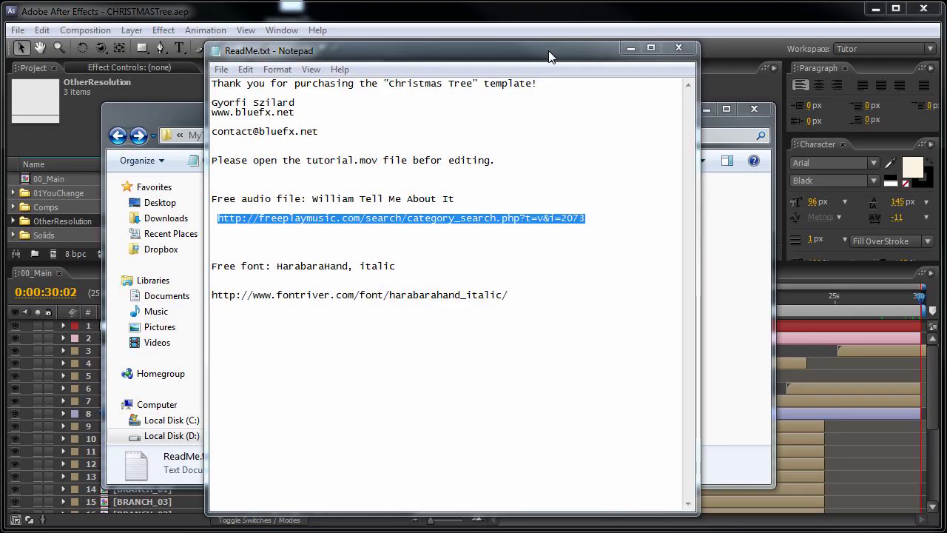
left_click_drag(542, 47, 908, 58)
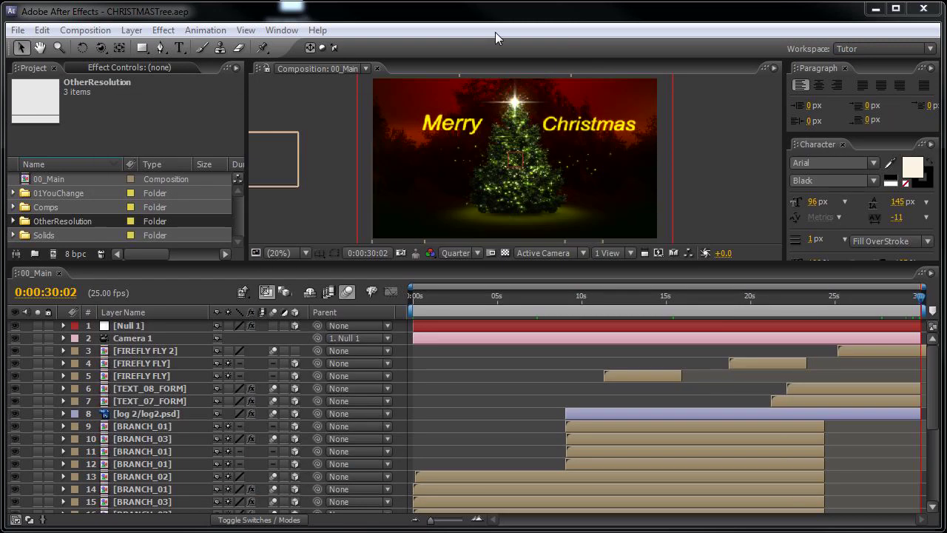
Check the fontriver HarabaraHand font link, then close the ReadMe in Notepad
left_click(703, 112)
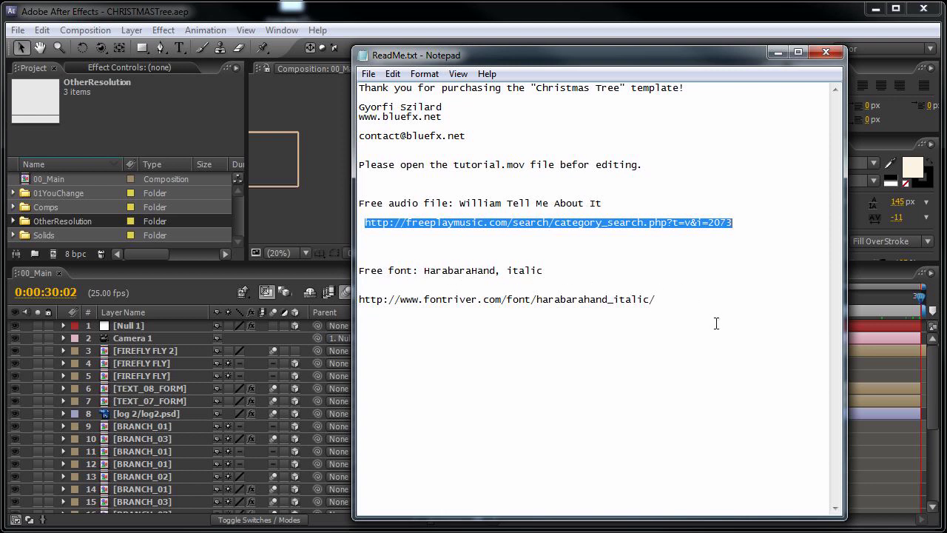
left_click_drag(693, 308, 360, 300)
left_click(369, 300)
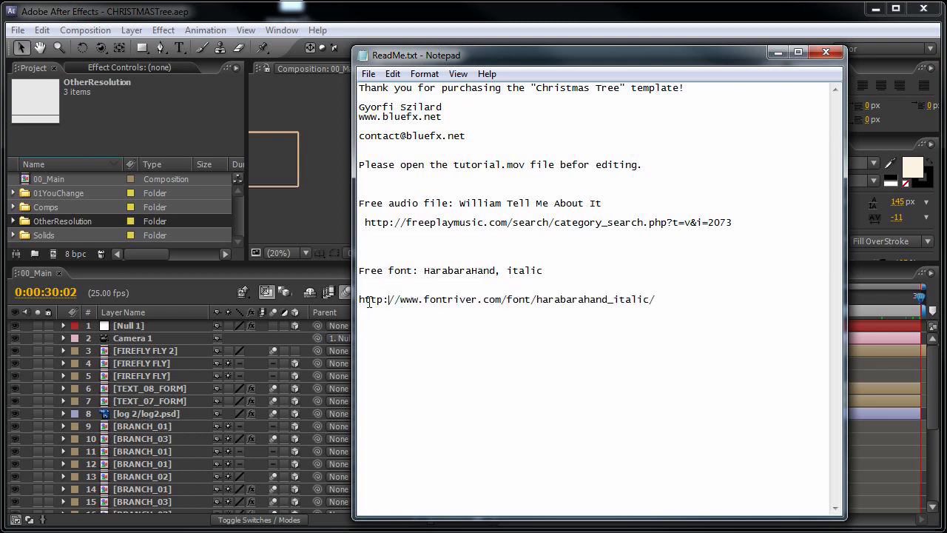
key("alt+F4")
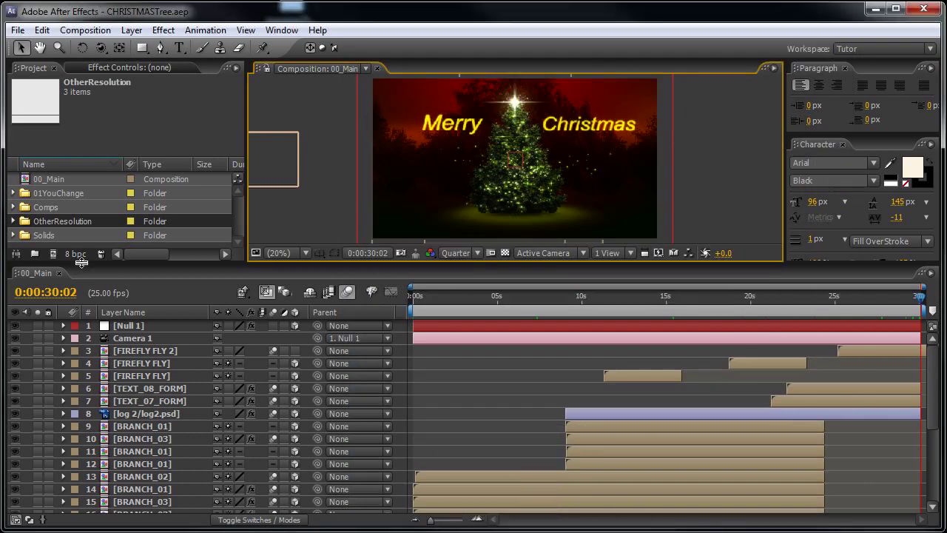
Enlarge the Project panel and expand 01YouChange to list TEXT_01_INPUT through TEXT_08_INPUT
left_click_drag(82, 265, 84, 285)
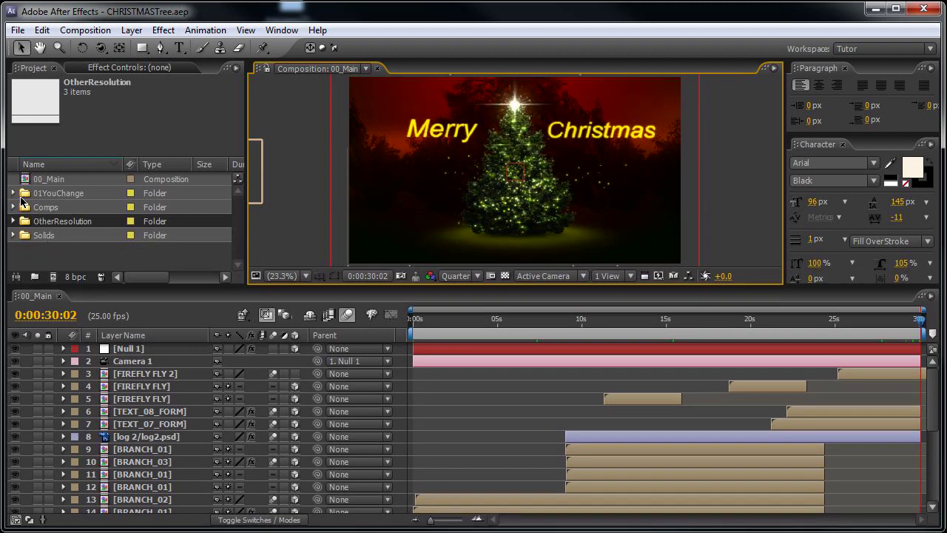
left_click(49, 181)
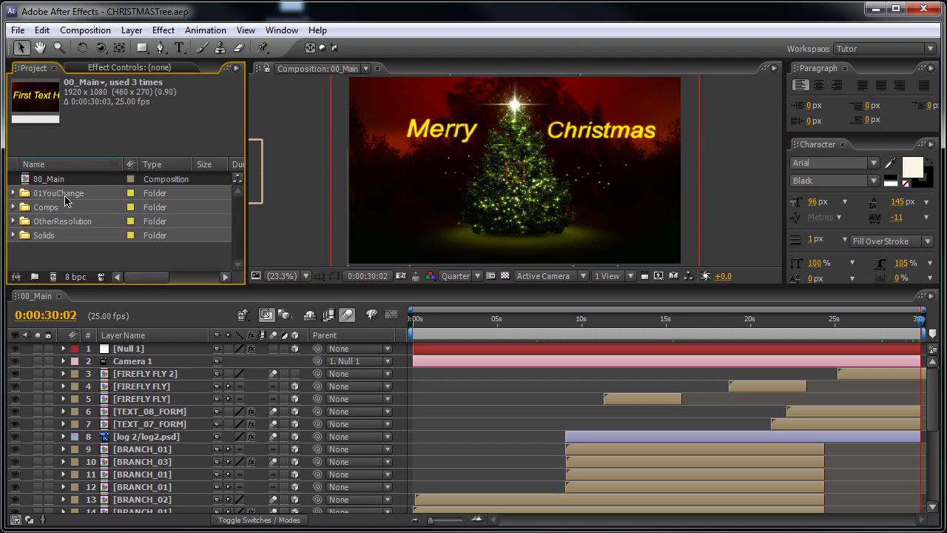
left_click(13, 195)
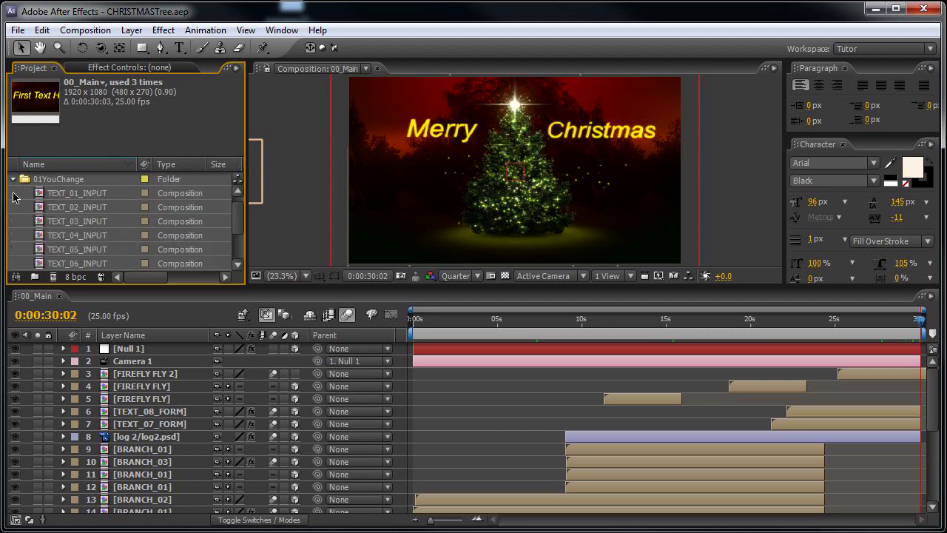
left_click(80, 194)
left_click_drag(84, 285, 98, 323)
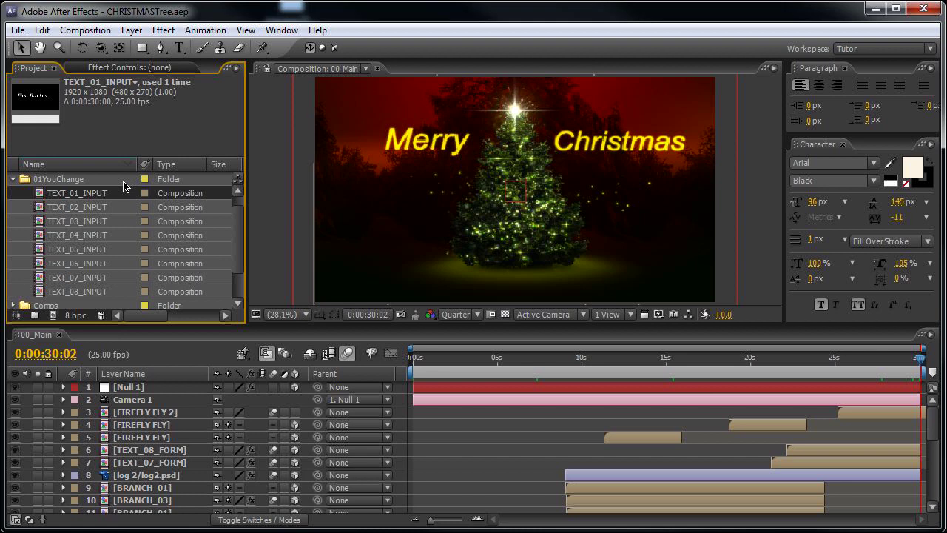
In TEXT_01_INPUT, replace the First Text Here... placeholder with 'Change the text'
double_click(75, 199)
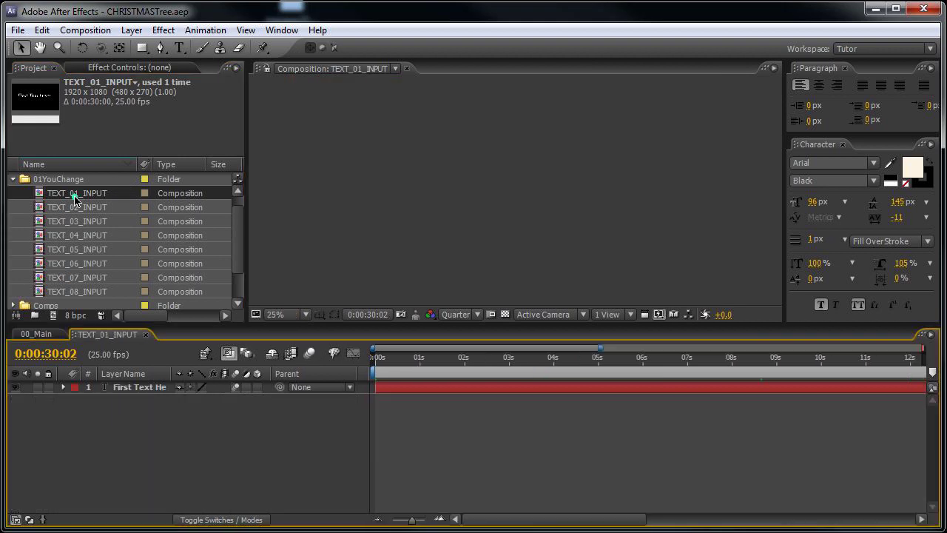
left_click(393, 359)
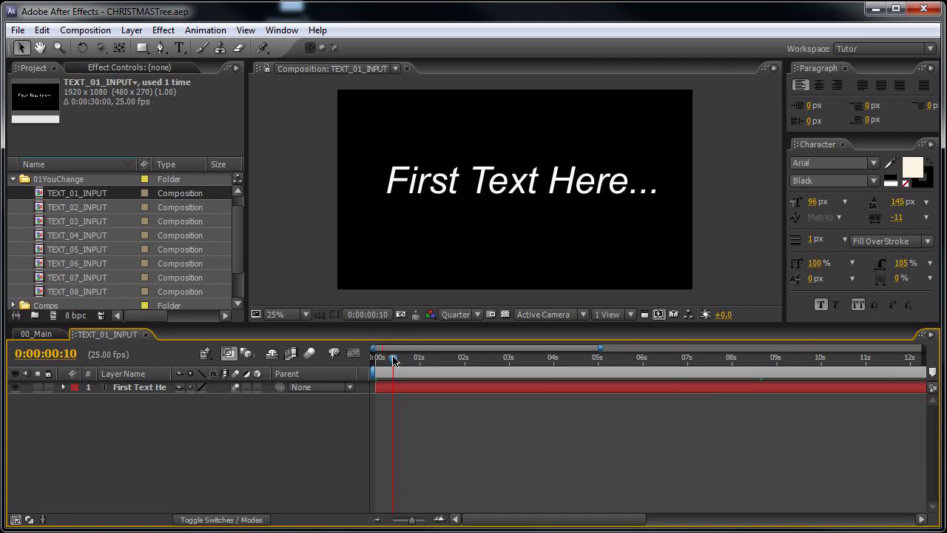
double_click(158, 387)
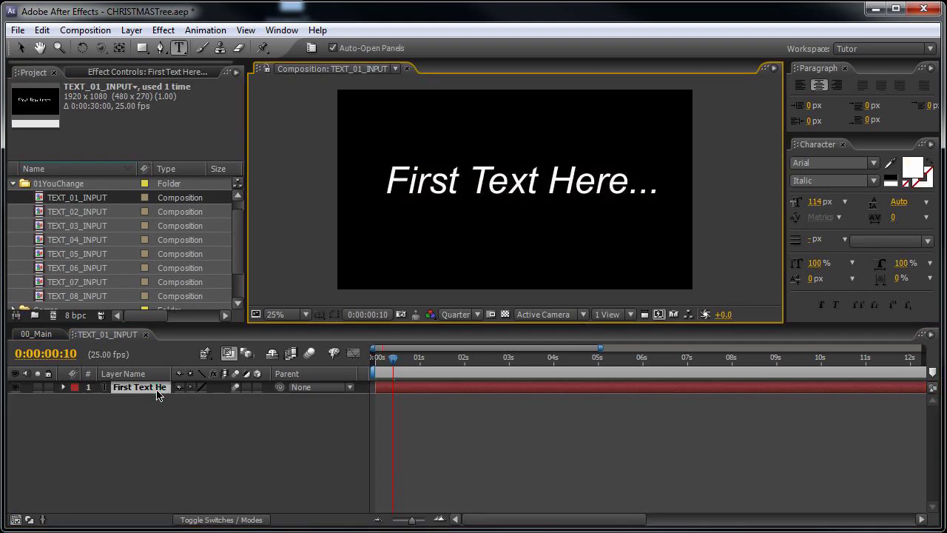
double_click(144, 393)
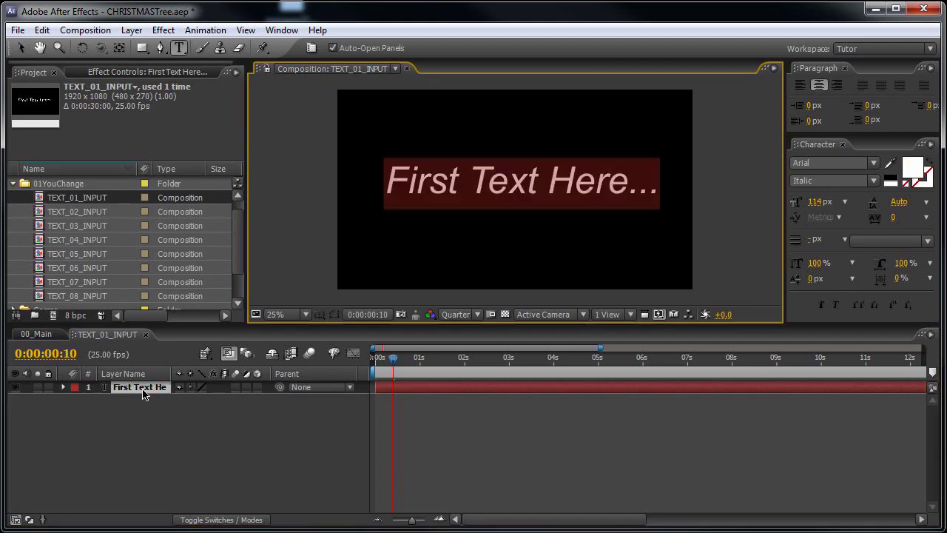
type("Ch")
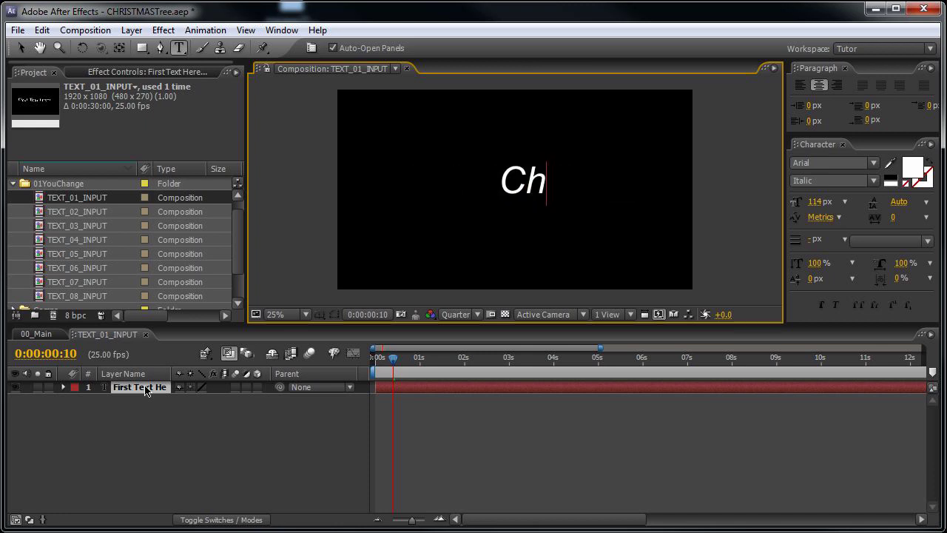
type("ange the text")
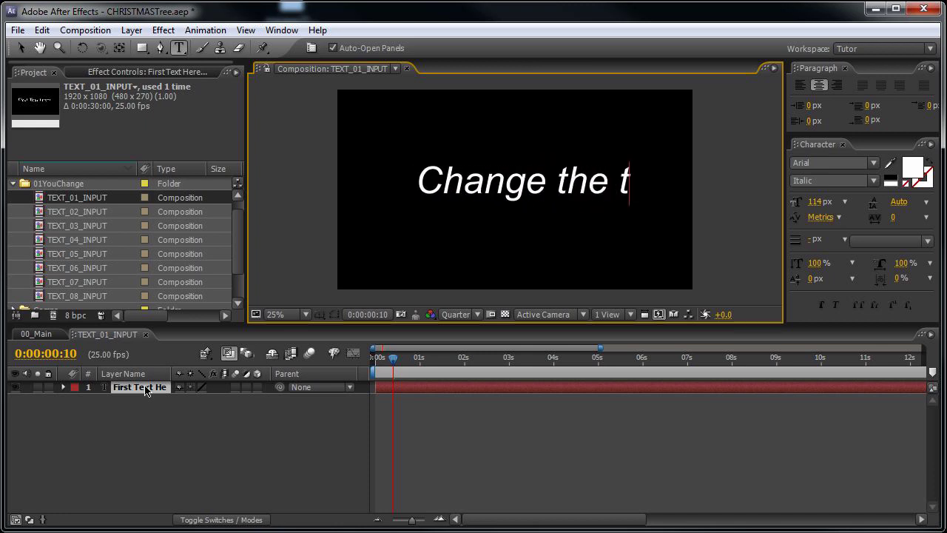
left_click(213, 435)
Set the Change the text layer's font to HarabaraHand
left_click(127, 390)
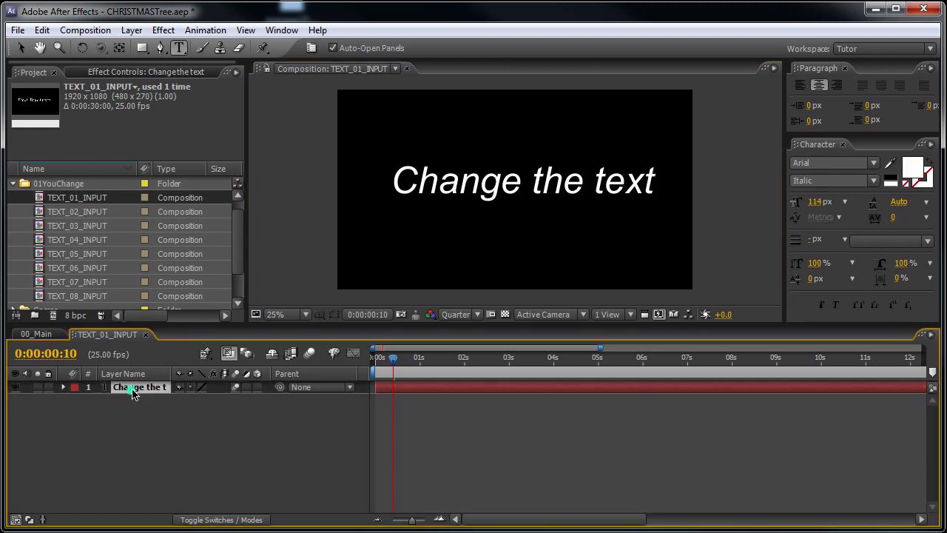
left_click(834, 162)
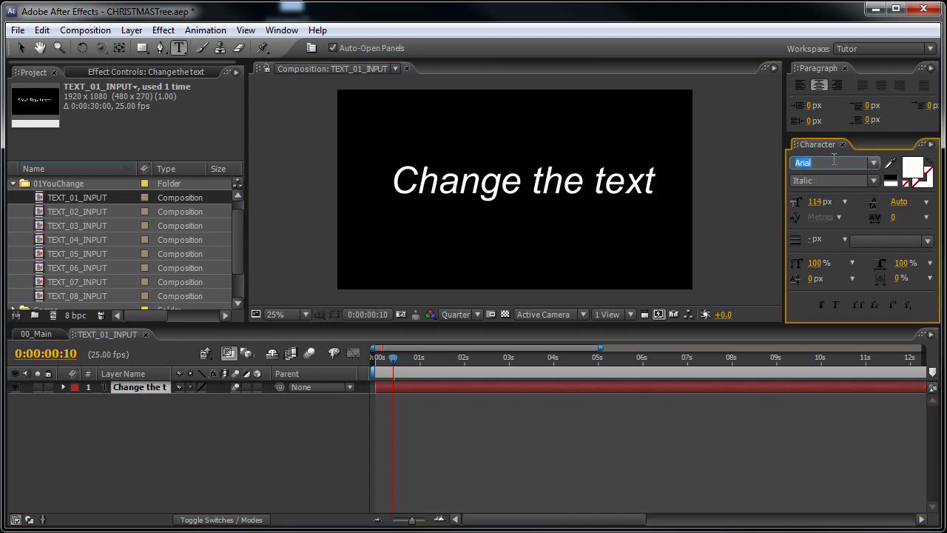
type("HarabaraHand")
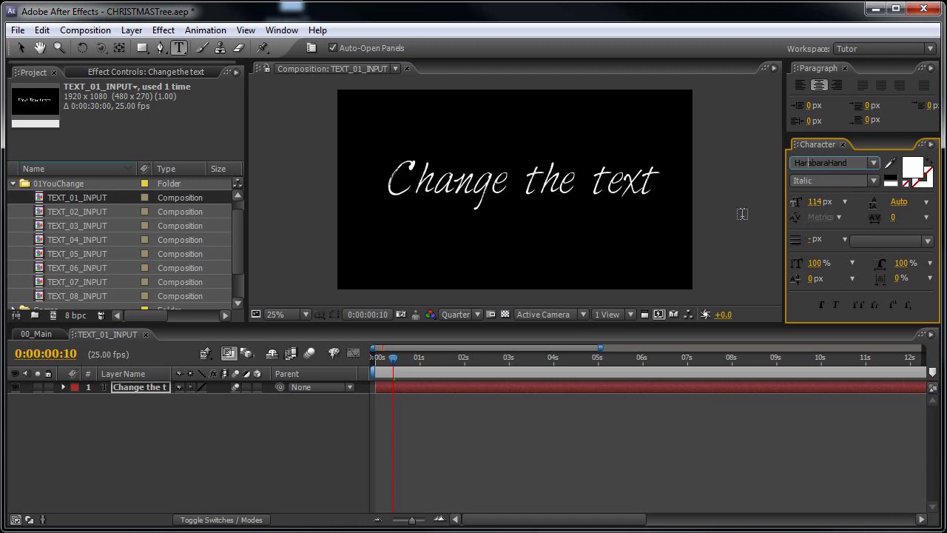
left_click(289, 450)
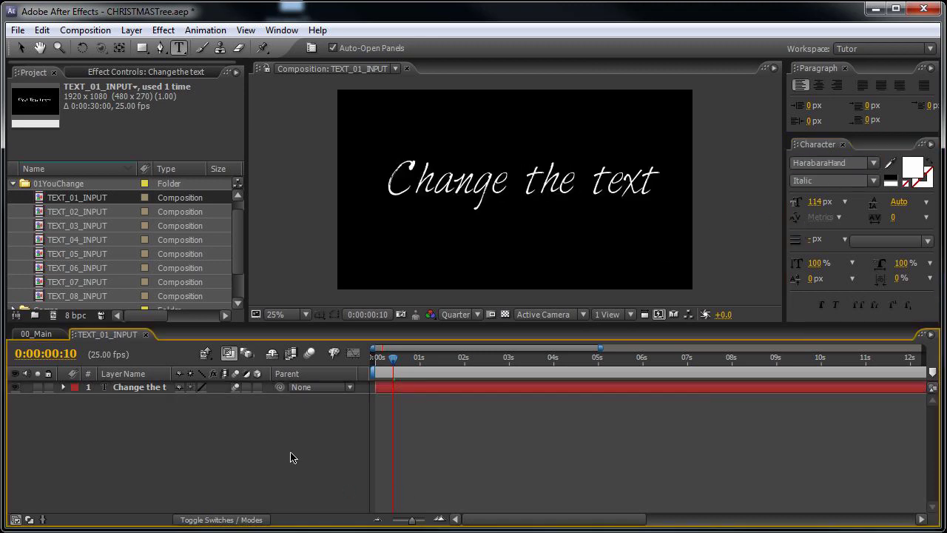
Step through 00_Main from 0:00:01:05 to 0:00:06:02 to review the new title
left_click(39, 334)
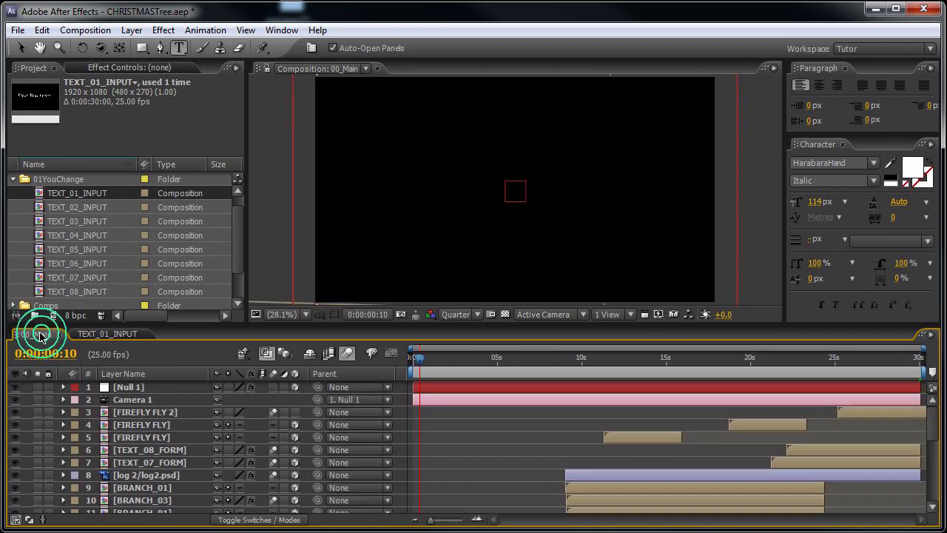
left_click(433, 359)
left_click(461, 359)
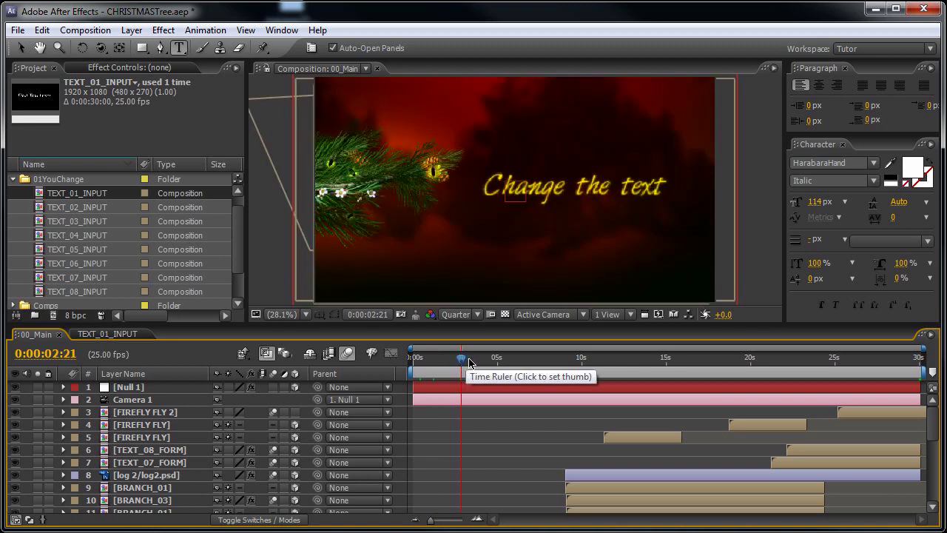
left_click(480, 359)
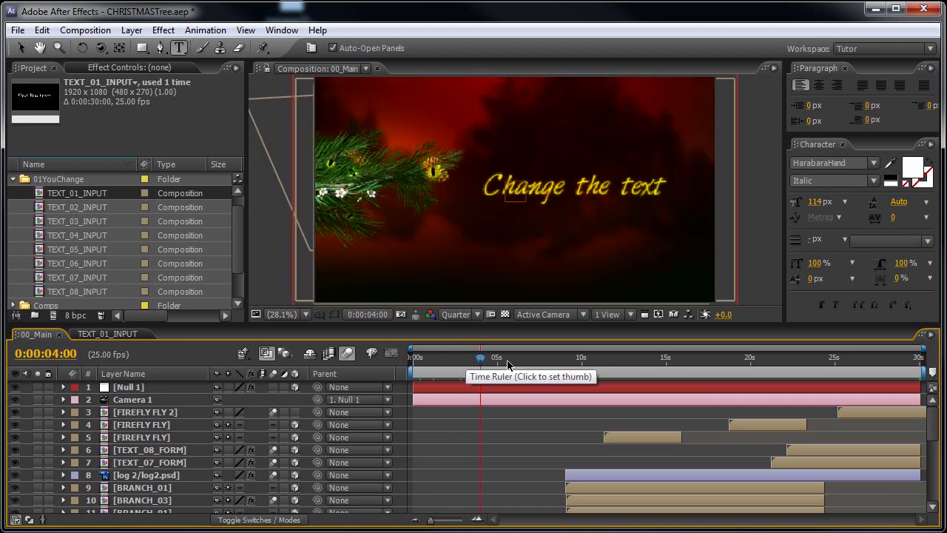
left_click(516, 358)
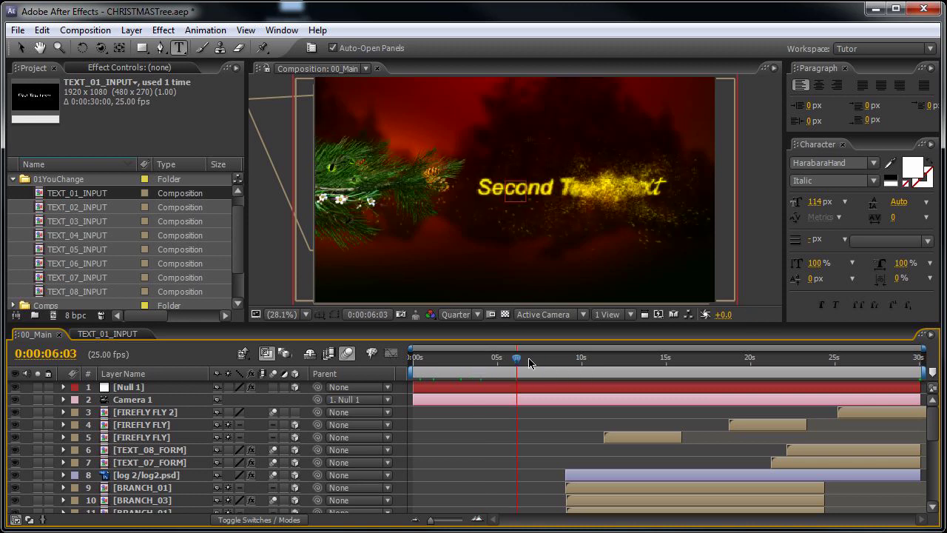
left_click(515, 359)
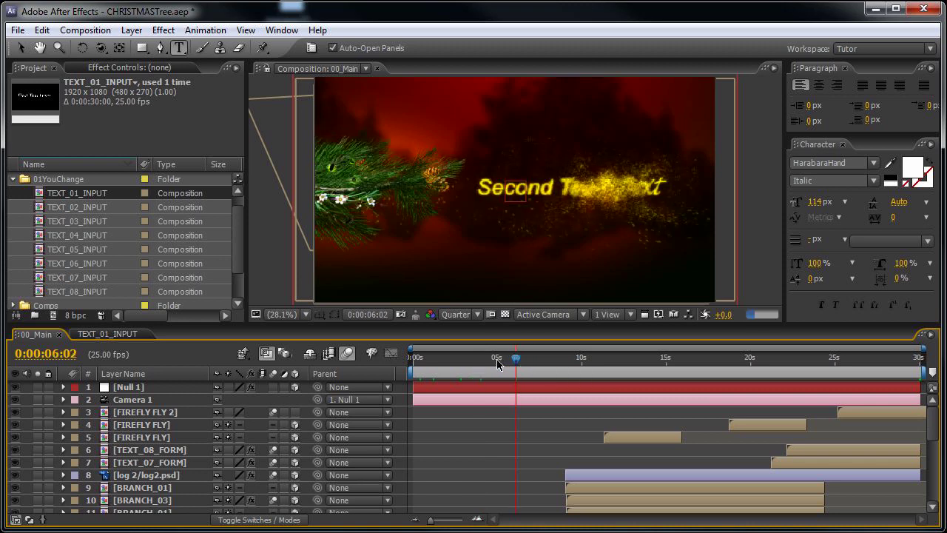
left_click(63, 208)
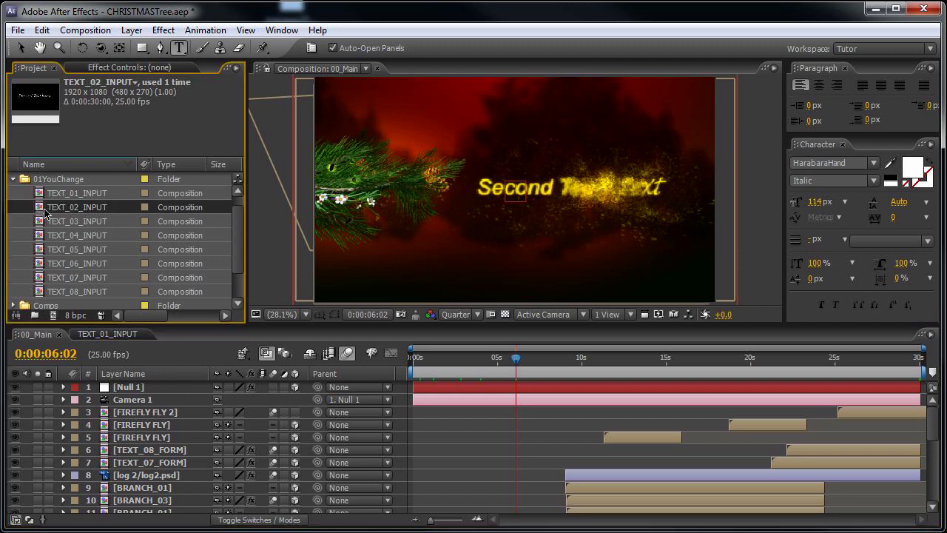
Open TEXT_02_INPUT and select its Second Text Here... placeholder text
double_click(83, 209)
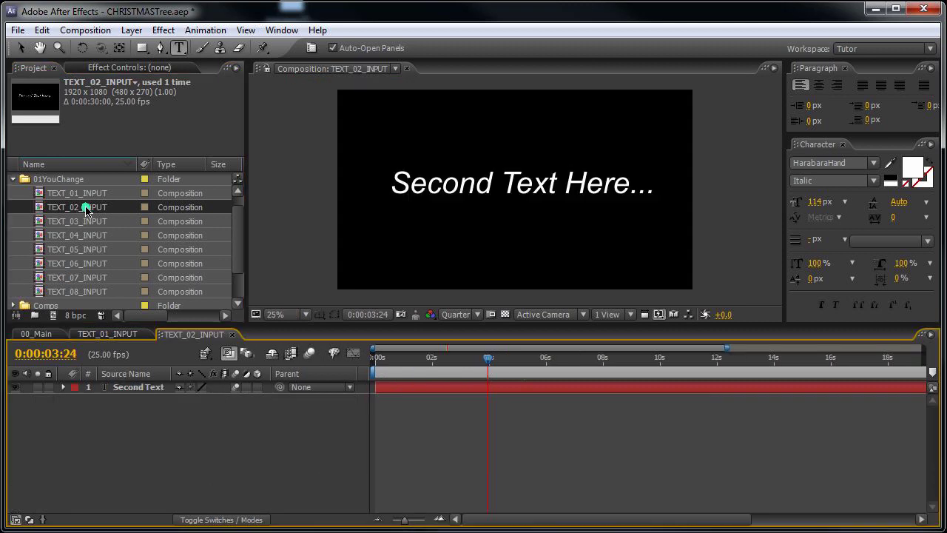
left_click(426, 387)
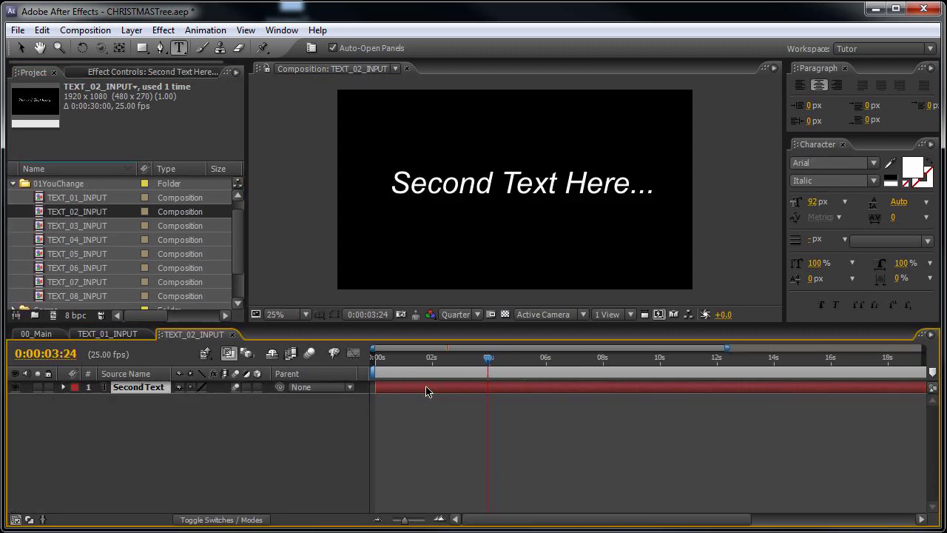
double_click(426, 388)
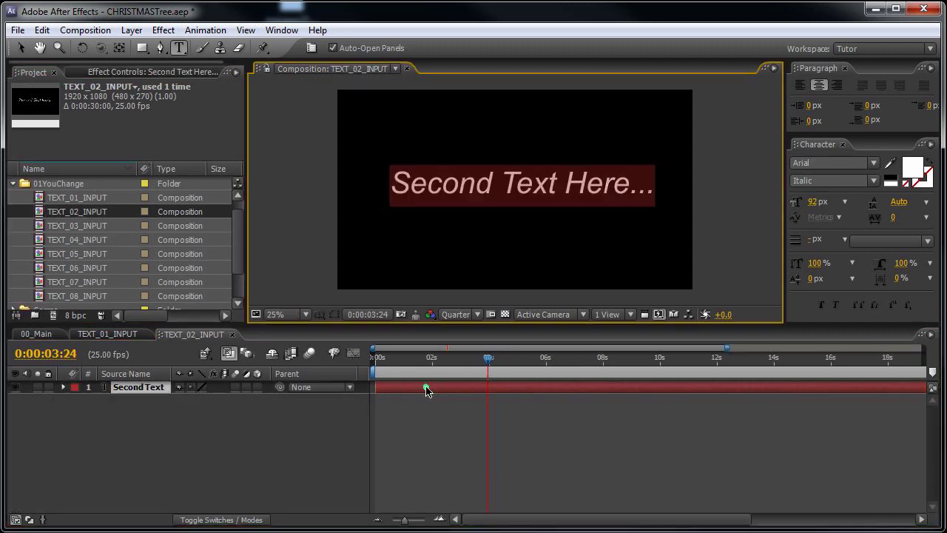
left_click(286, 428)
left_click_drag(237, 252, 235, 259)
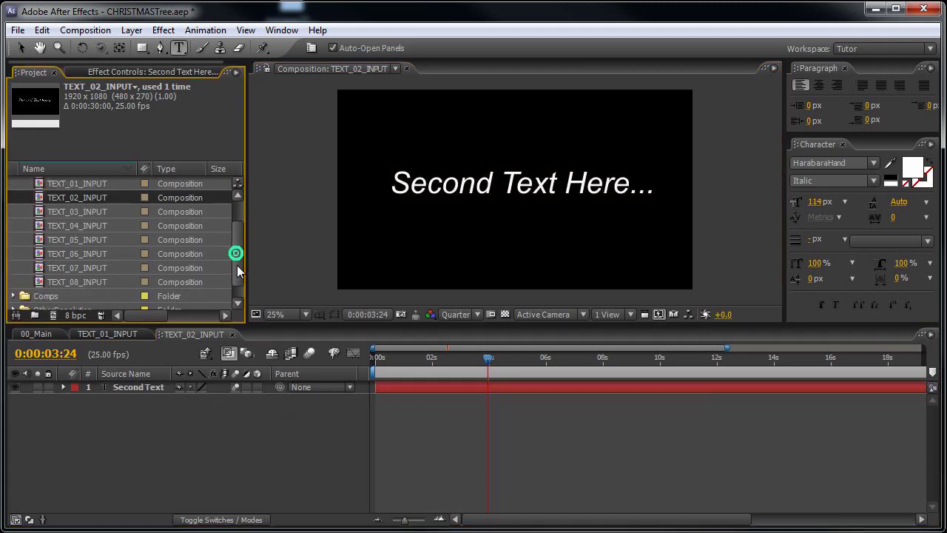
left_click(64, 212)
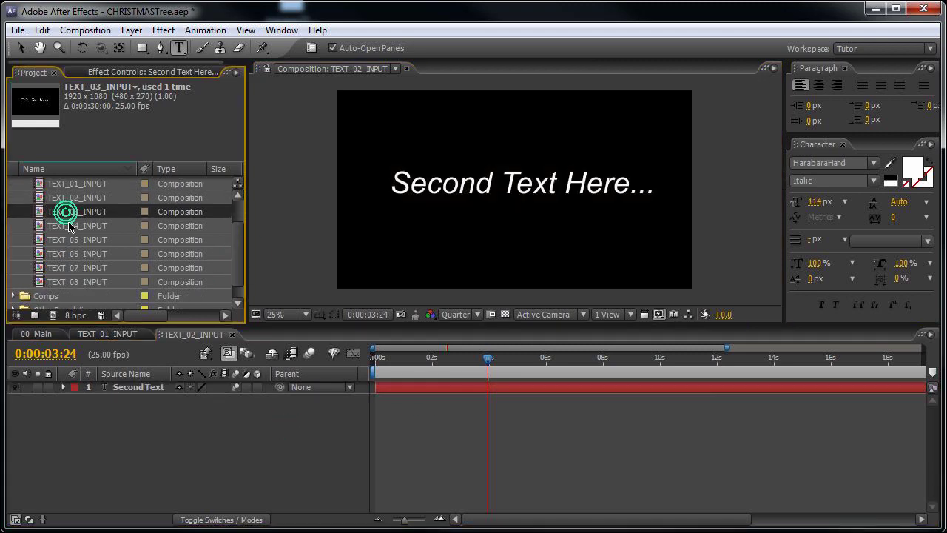
Scrub TEXT_08_INPUT to show Christmas and TEXT_07_INPUT to show Merry, then return to 00_Main
left_click(76, 283)
double_click(71, 280)
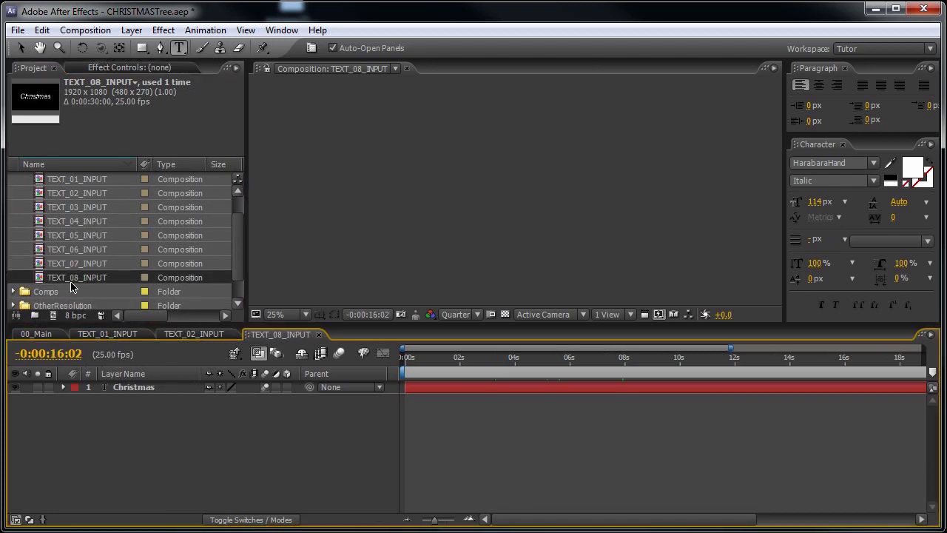
left_click_drag(432, 357, 456, 361)
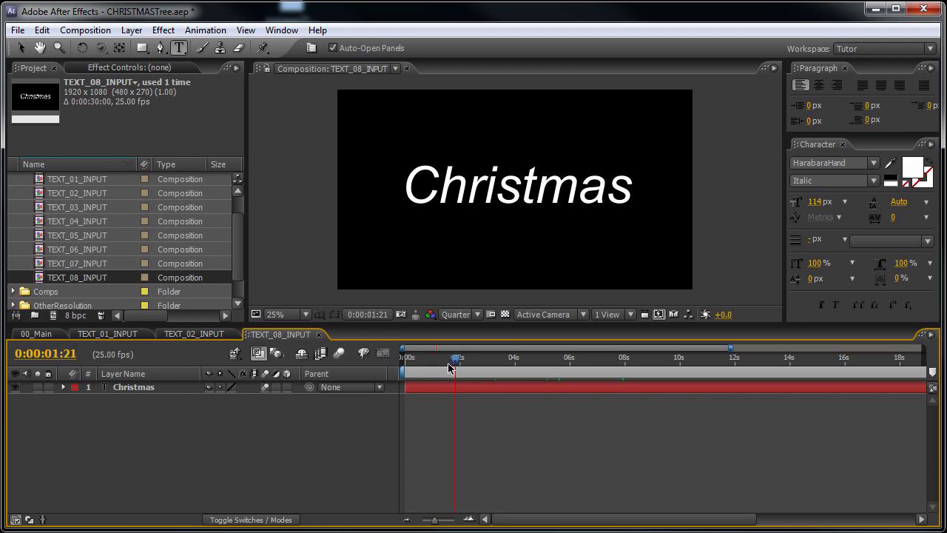
double_click(67, 263)
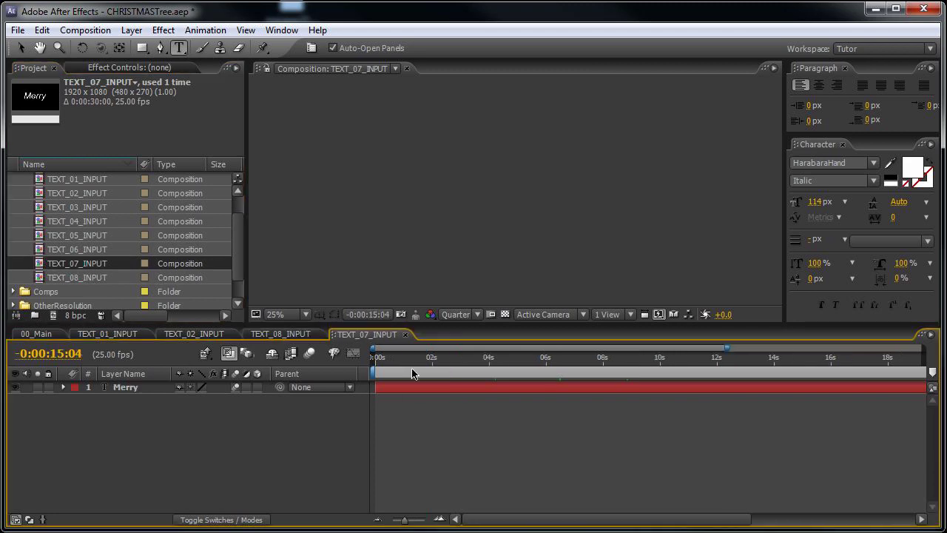
left_click_drag(432, 360, 545, 361)
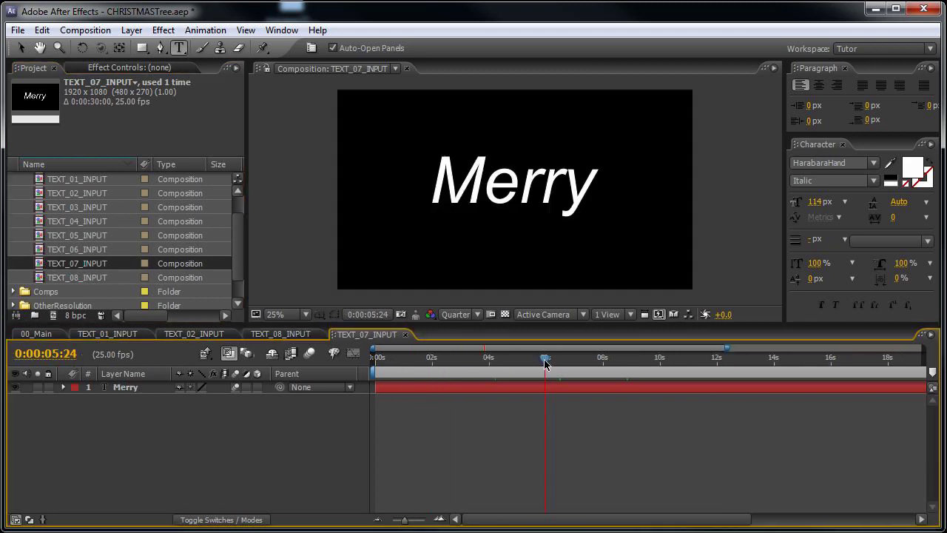
left_click(41, 334)
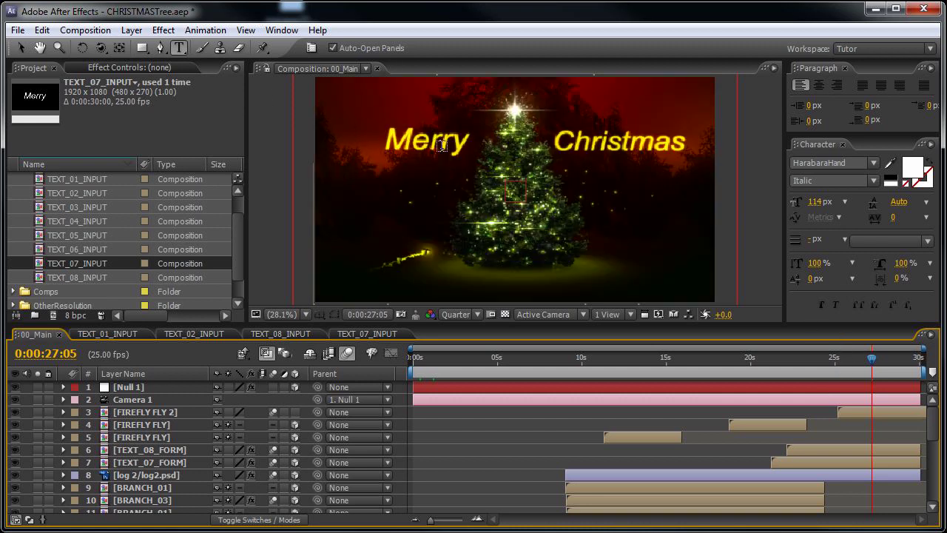
Advance 00_Main to 0:00:28:10 and scroll the Project panel back to the top
left_click(81, 278)
left_click(79, 264)
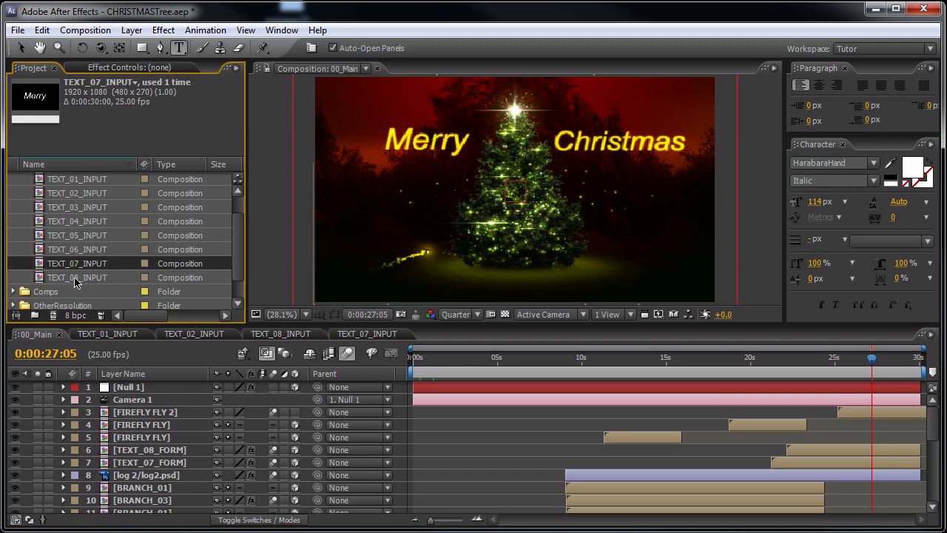
left_click(76, 280)
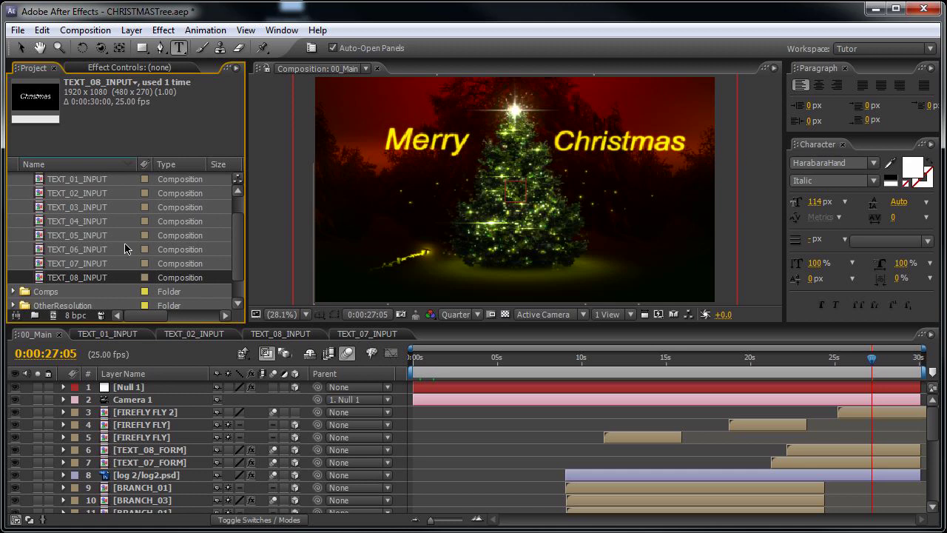
left_click_drag(871, 358, 894, 359)
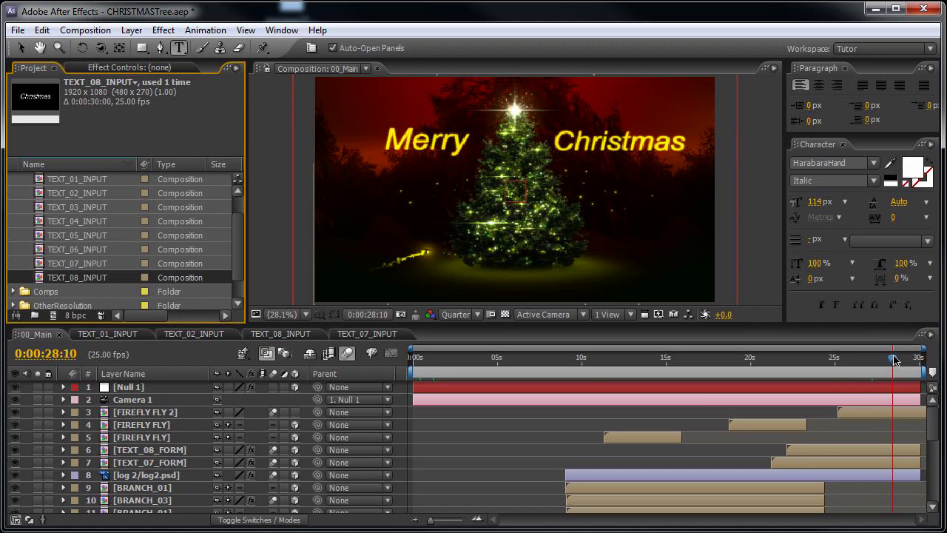
left_click(235, 251)
scroll(240, 218, "up", 3)
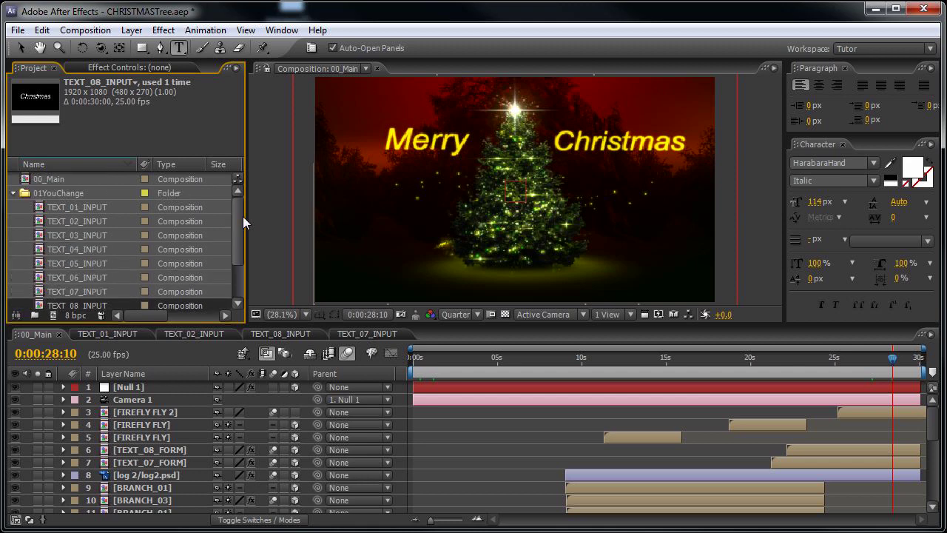
Collapse 01YouChange and preview the HD 720 composition at around 10 seconds
left_click(13, 194)
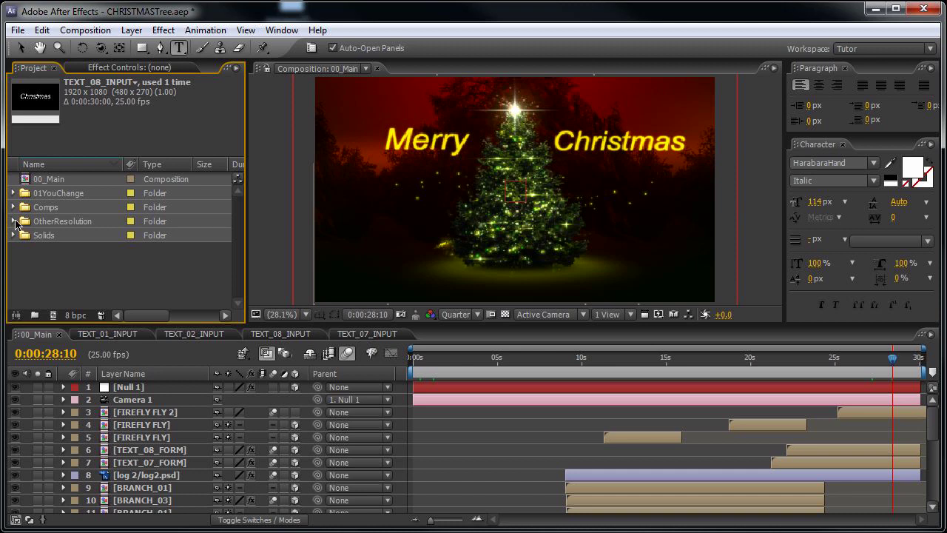
left_click(14, 221)
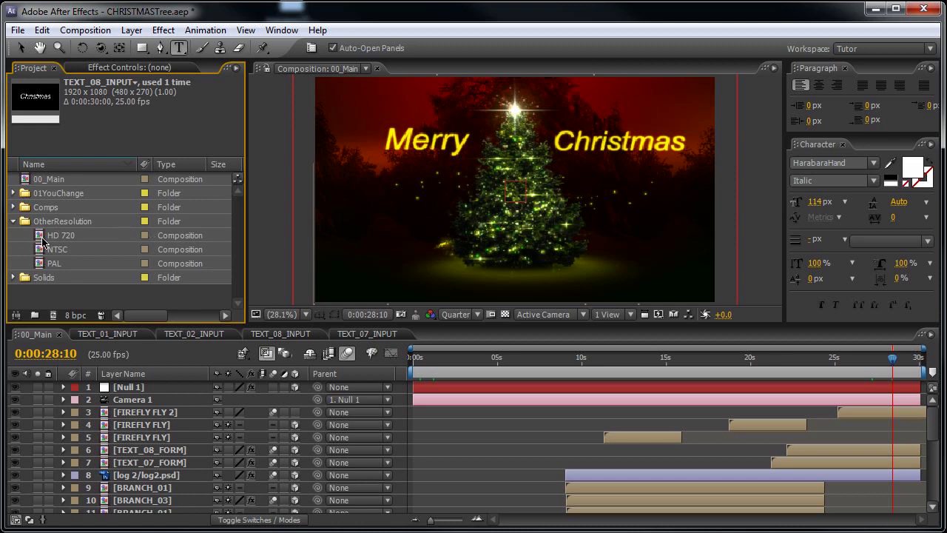
left_click(44, 238)
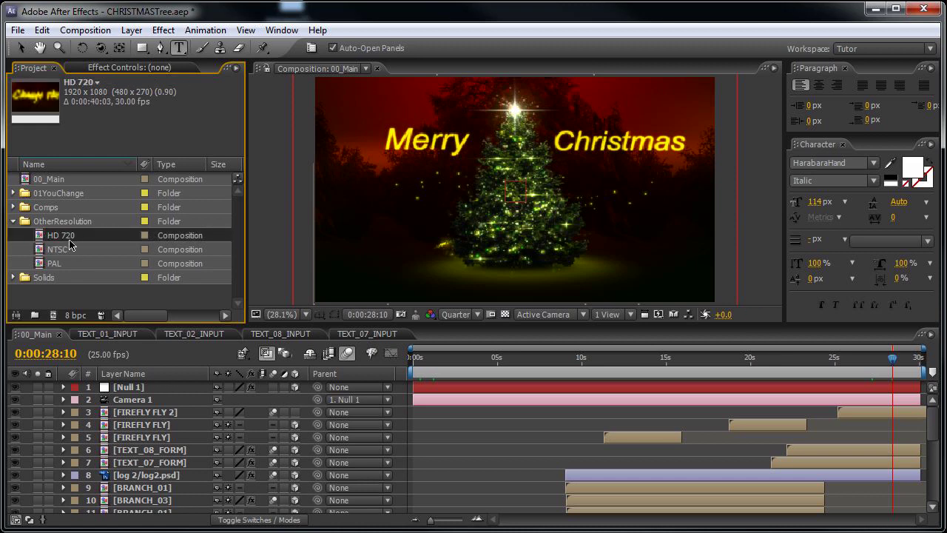
double_click(69, 238)
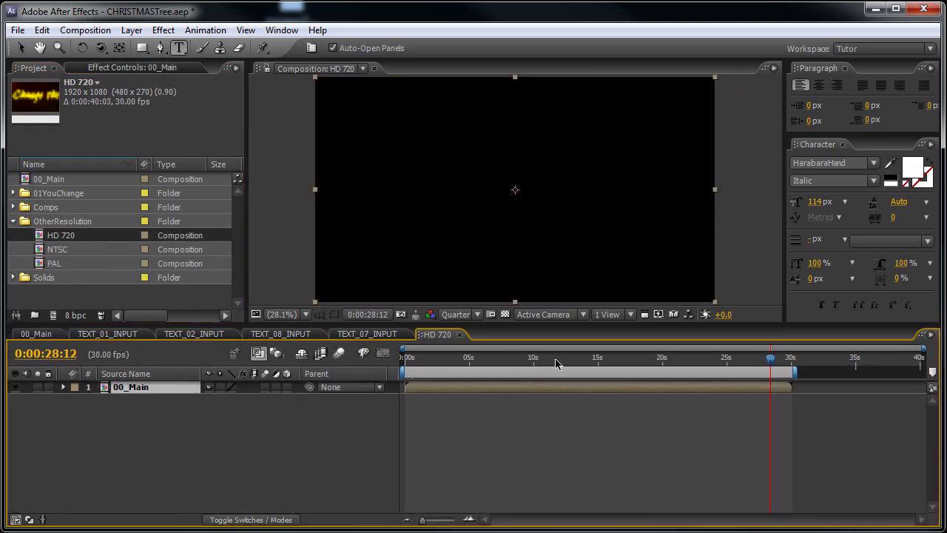
left_click(546, 358)
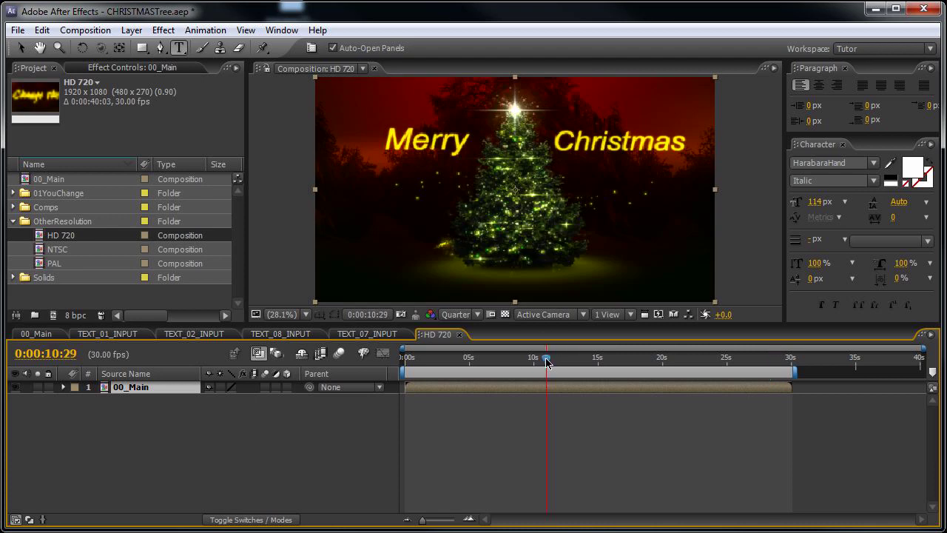
Preview the NTSC composition at around 5 seconds, then open the PAL composition
left_click(56, 253)
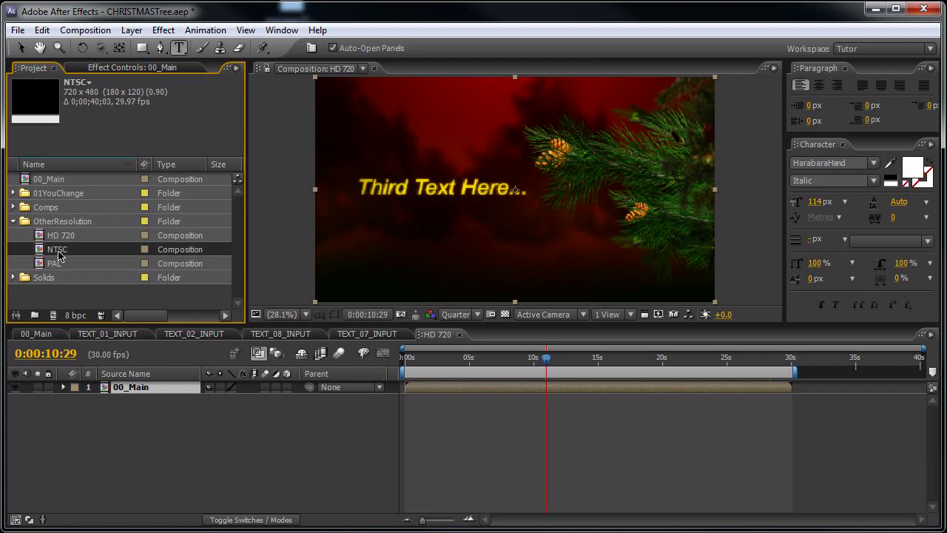
double_click(57, 252)
left_click(480, 358)
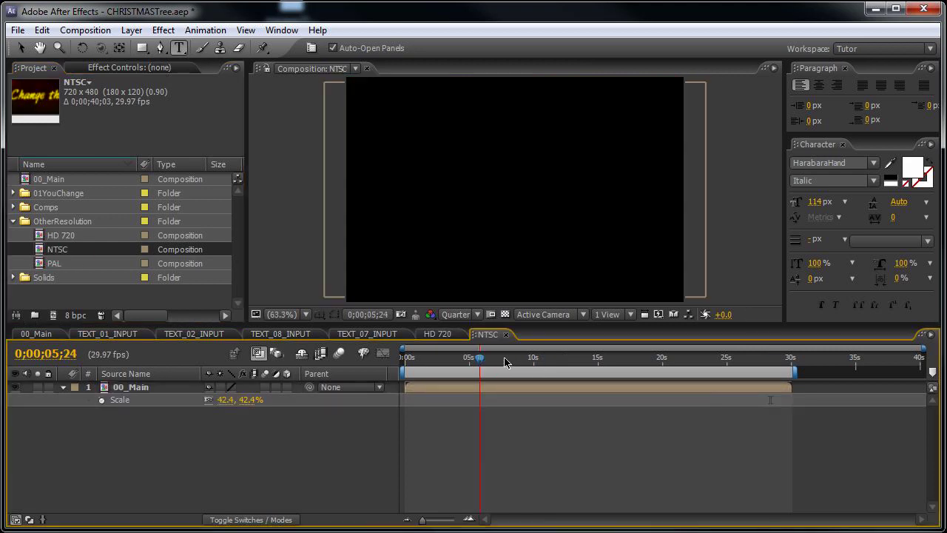
left_click(53, 264)
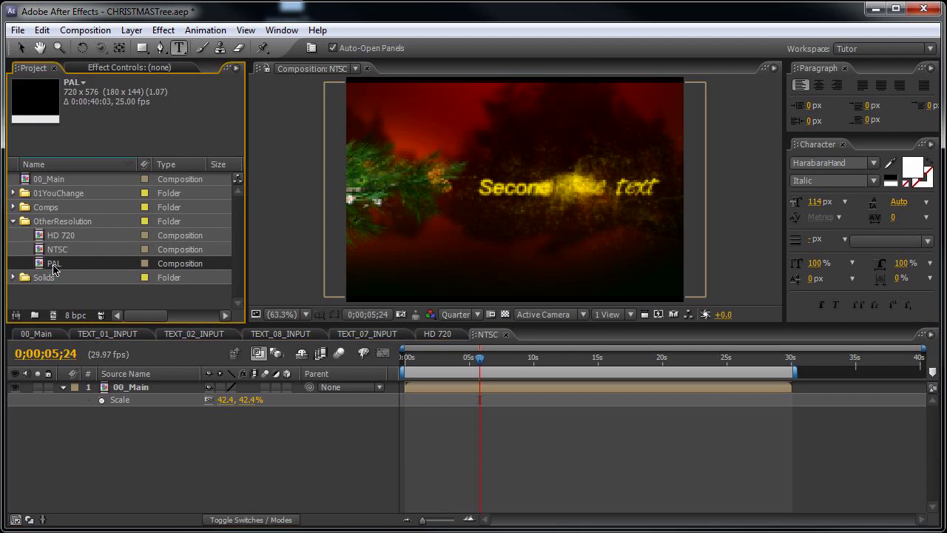
double_click(53, 265)
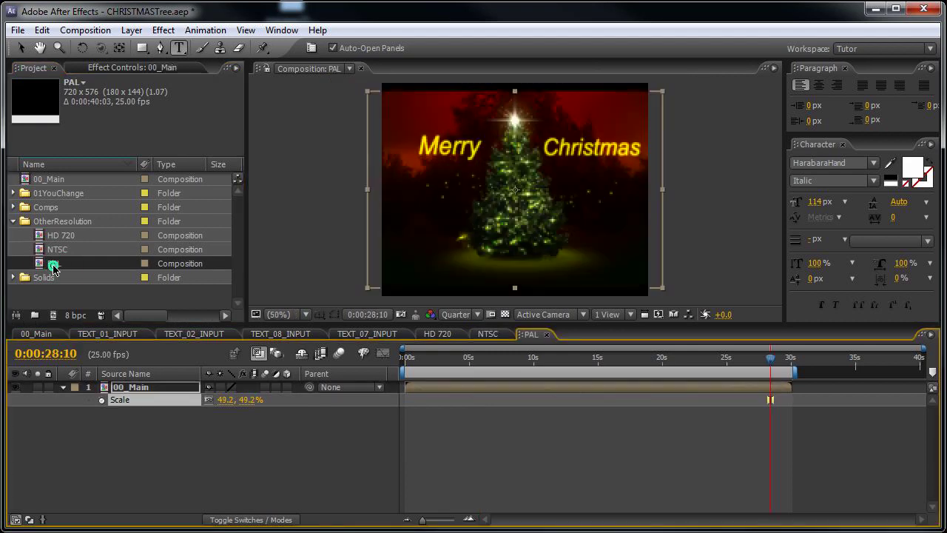
Reopen 00_Main at 0:00:03:12, queue it via Make Movie, and enlarge the Render Queue
double_click(47, 179)
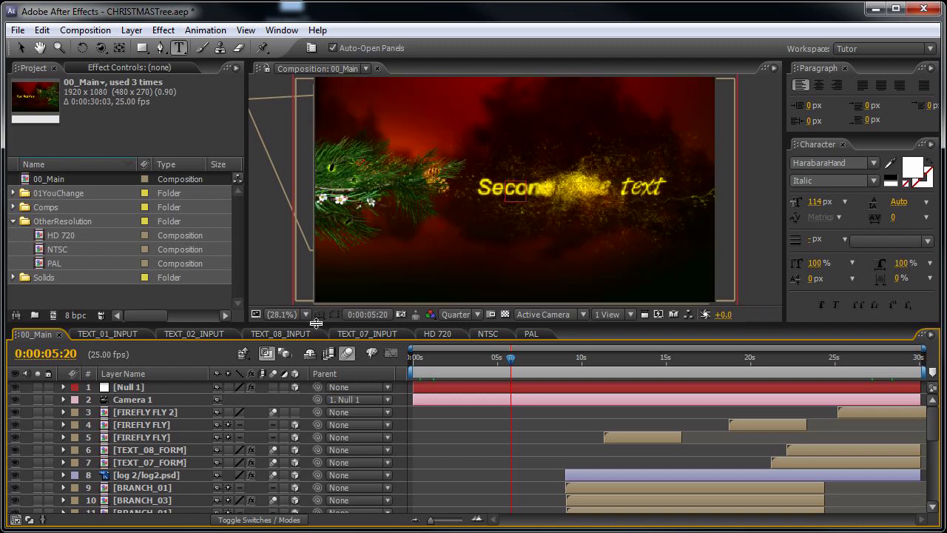
left_click(472, 359)
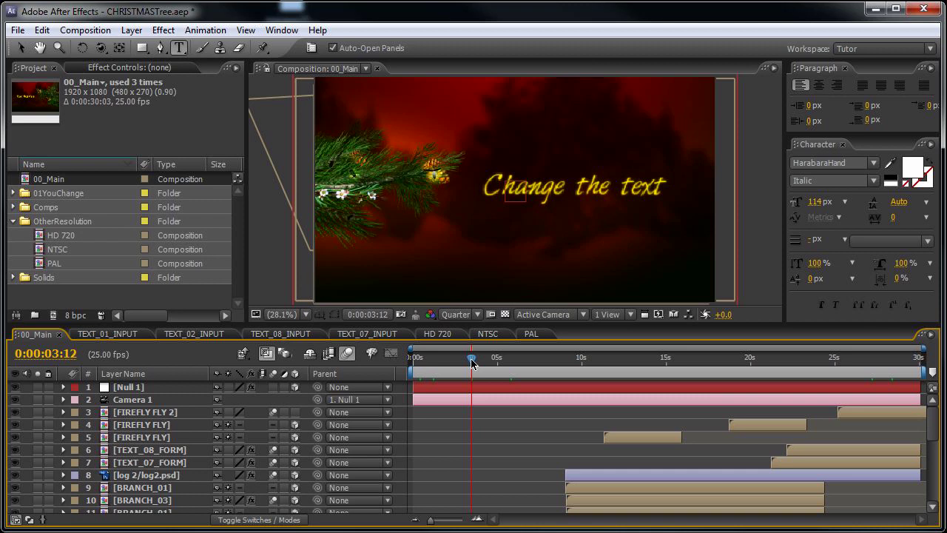
left_click(72, 34)
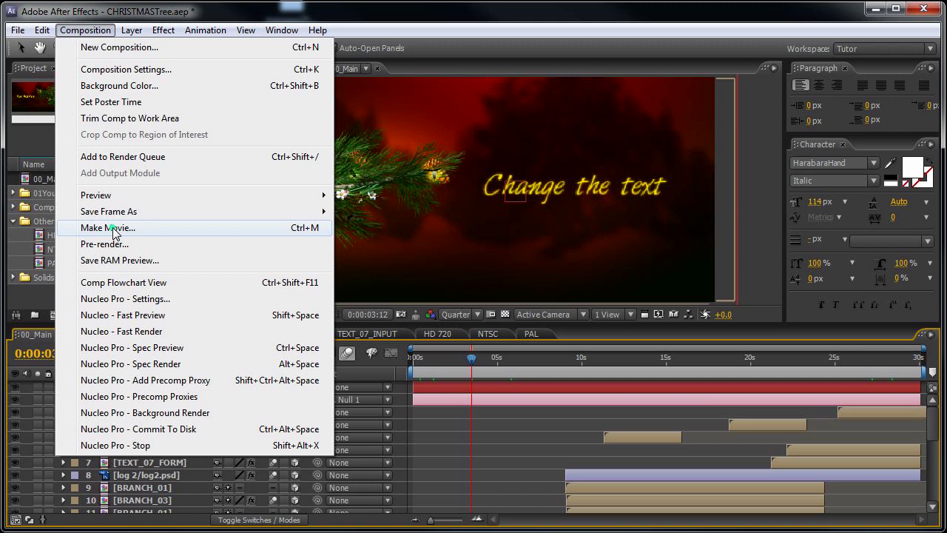
left_click(113, 231)
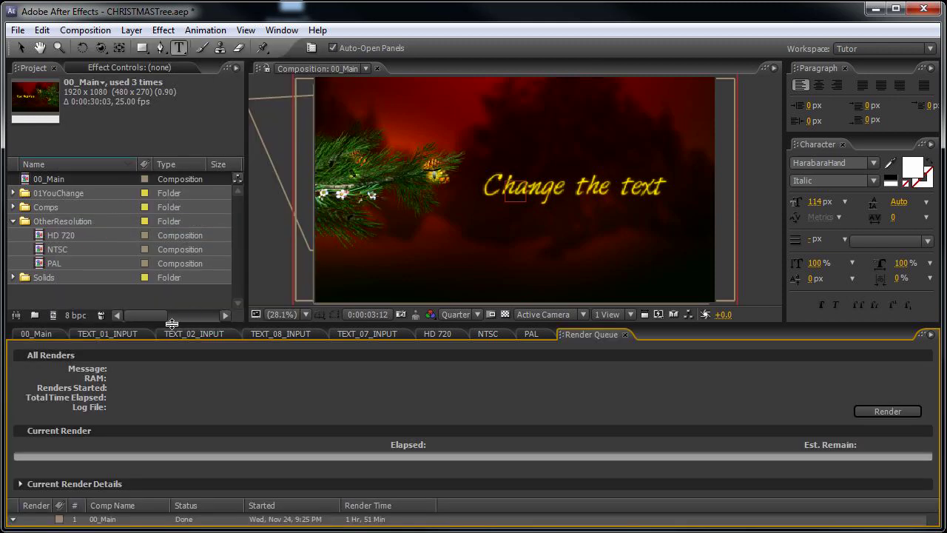
left_click_drag(169, 321, 186, 205)
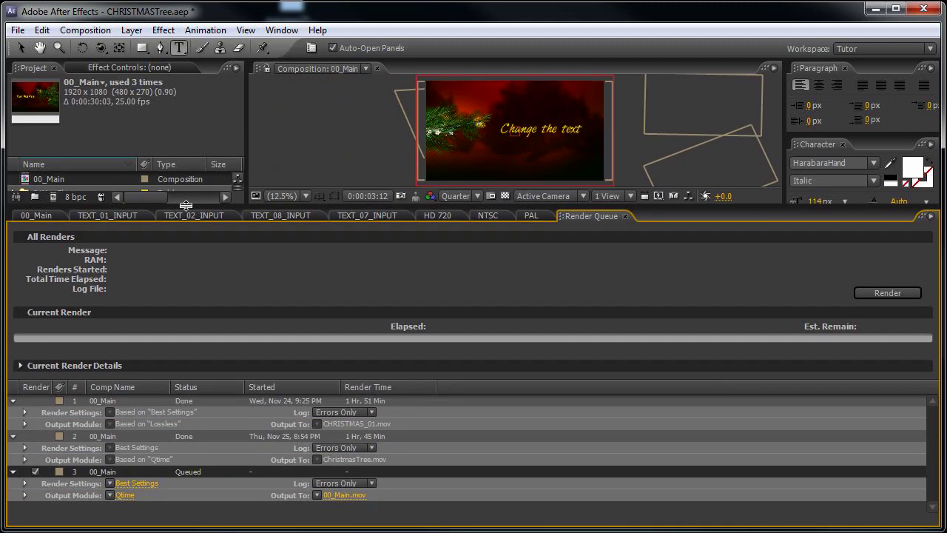
Give the third render item QuickTime Movie output with Photo - JPEG compression at Best, audio on
left_click(124, 495)
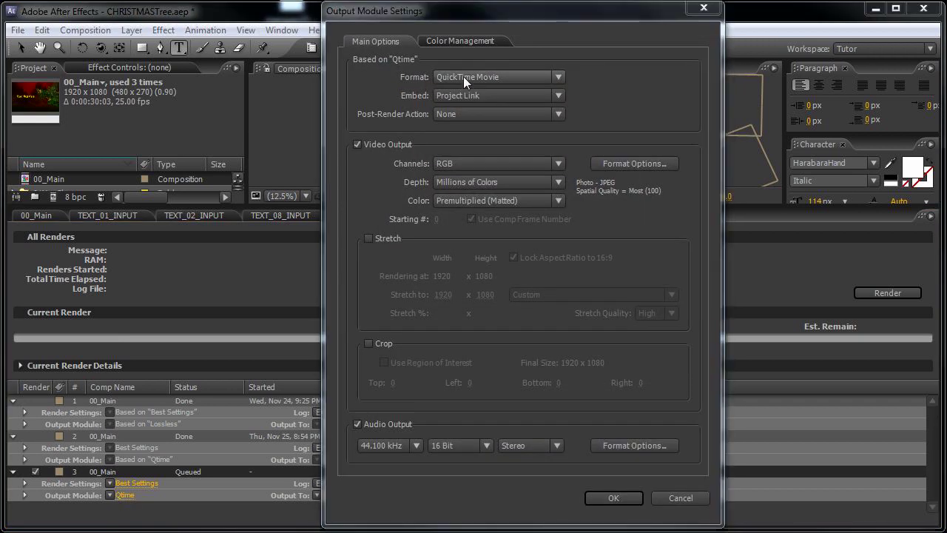
left_click(487, 77)
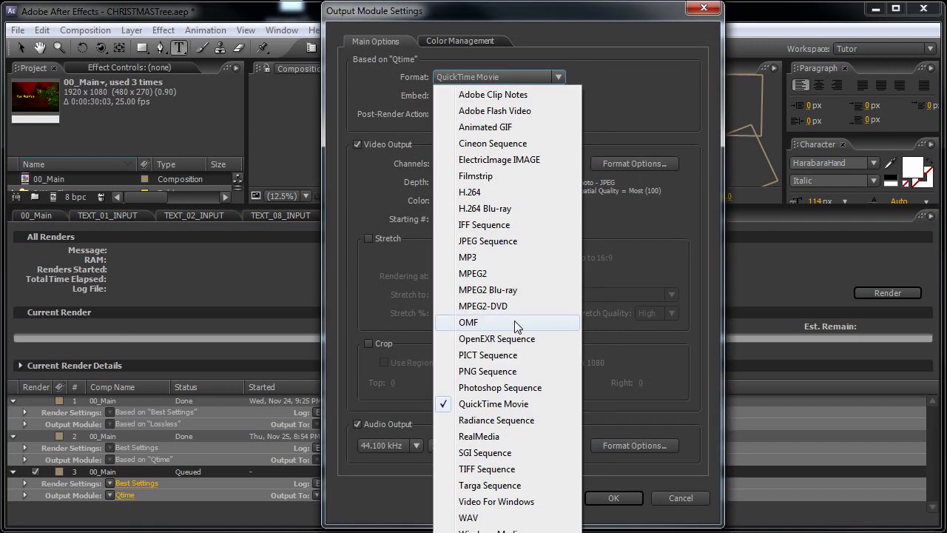
left_click(516, 407)
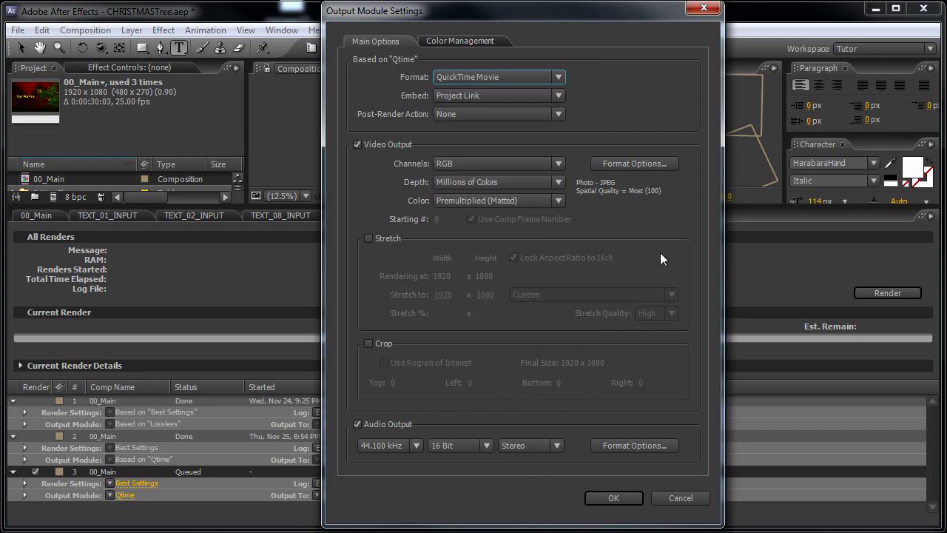
left_click(622, 165)
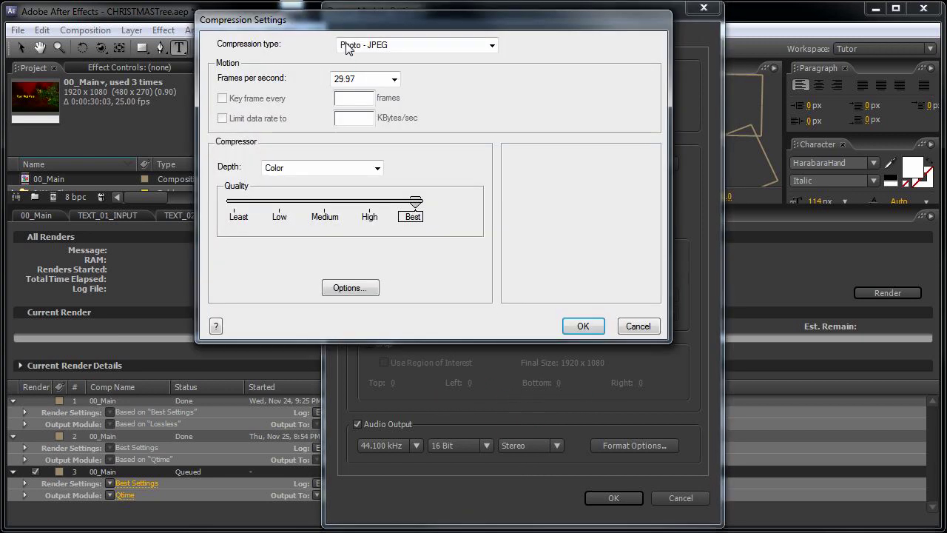
left_click_drag(339, 24, 473, 155)
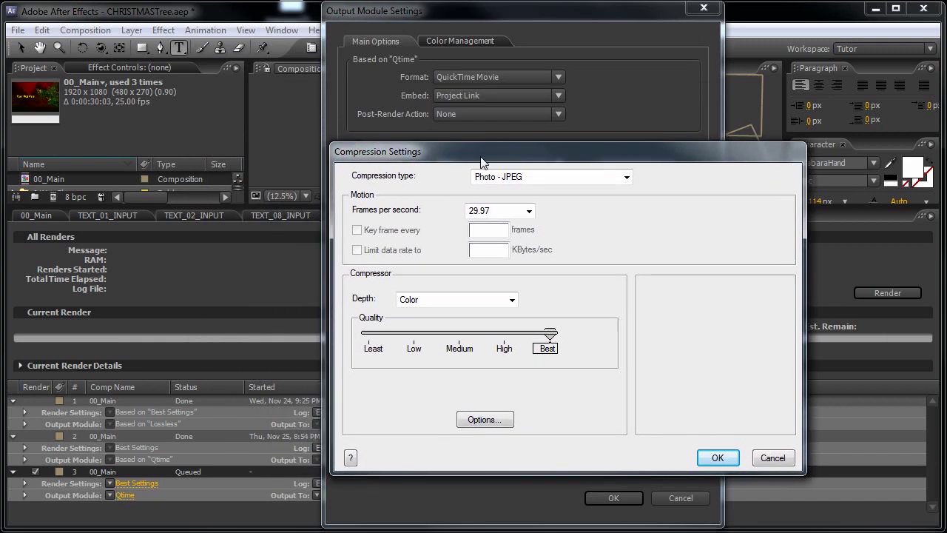
left_click(516, 180)
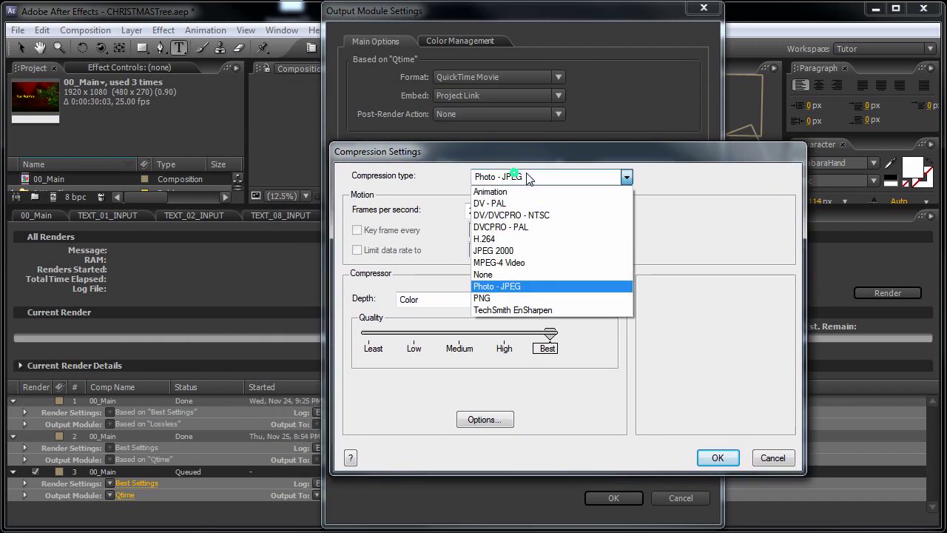
left_click(506, 287)
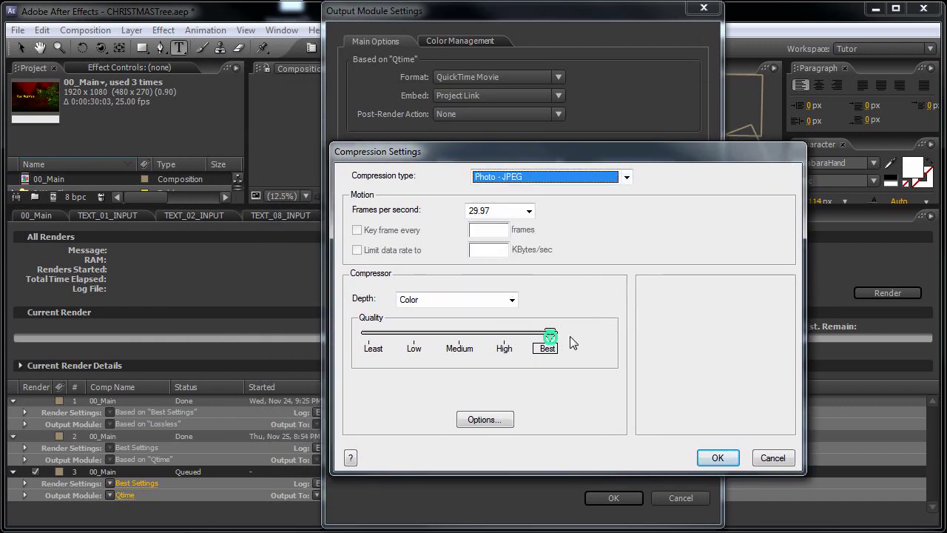
left_click(718, 459)
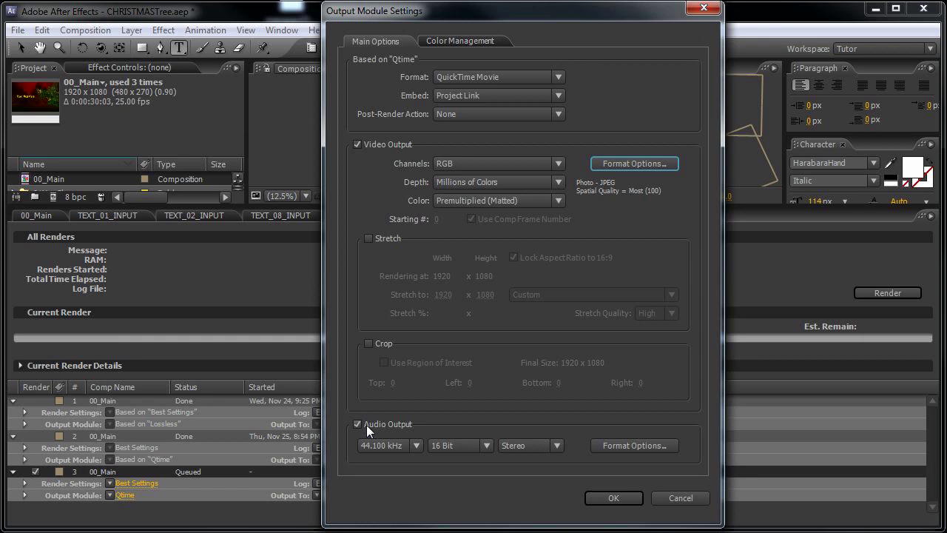
left_click(358, 425)
left_click(358, 424)
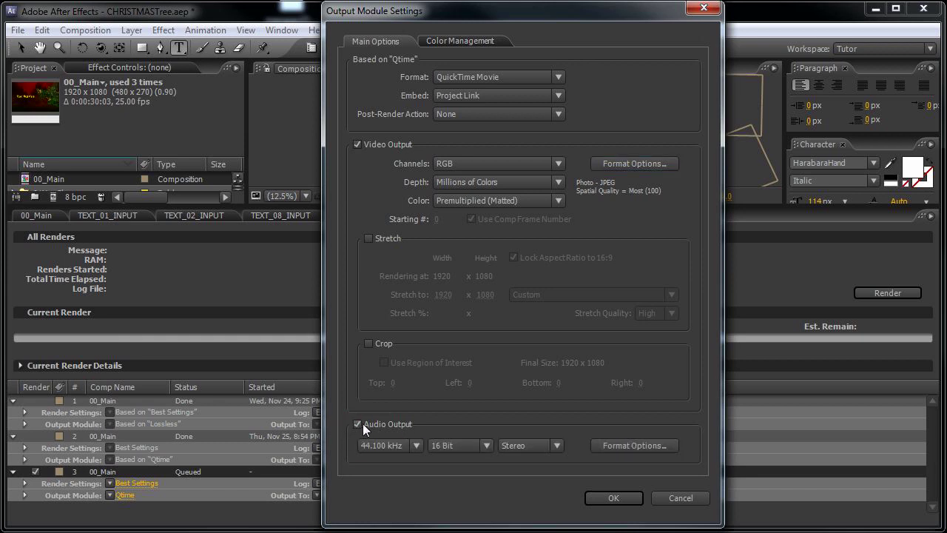
Confirm the output module, then open ReadMe.txt in Notepad and select the contact e-mail line
left_click(612, 498)
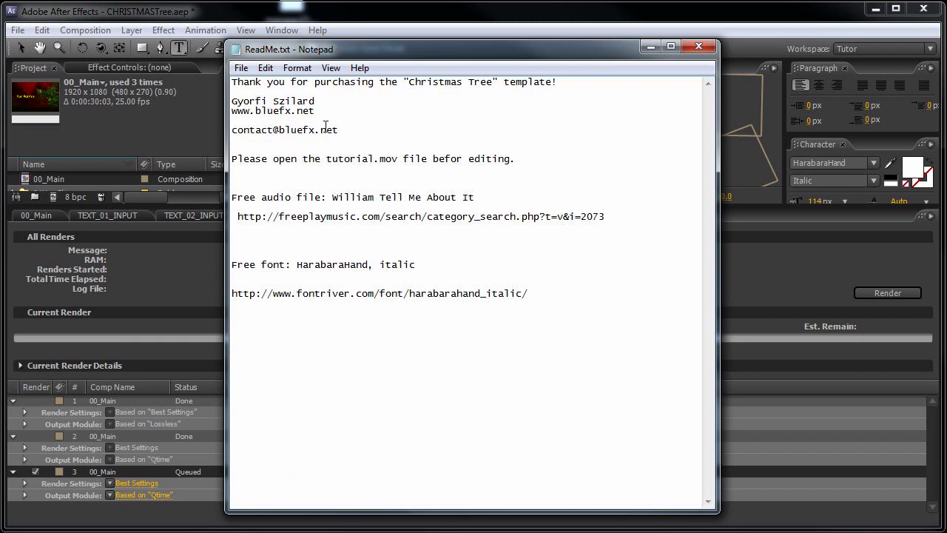
left_click(343, 129)
left_click_drag(344, 129, 220, 123)
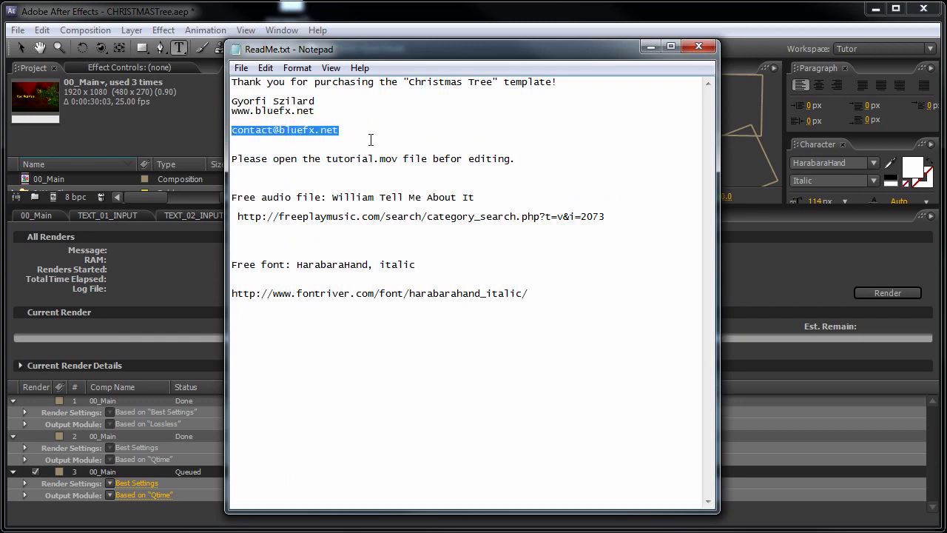